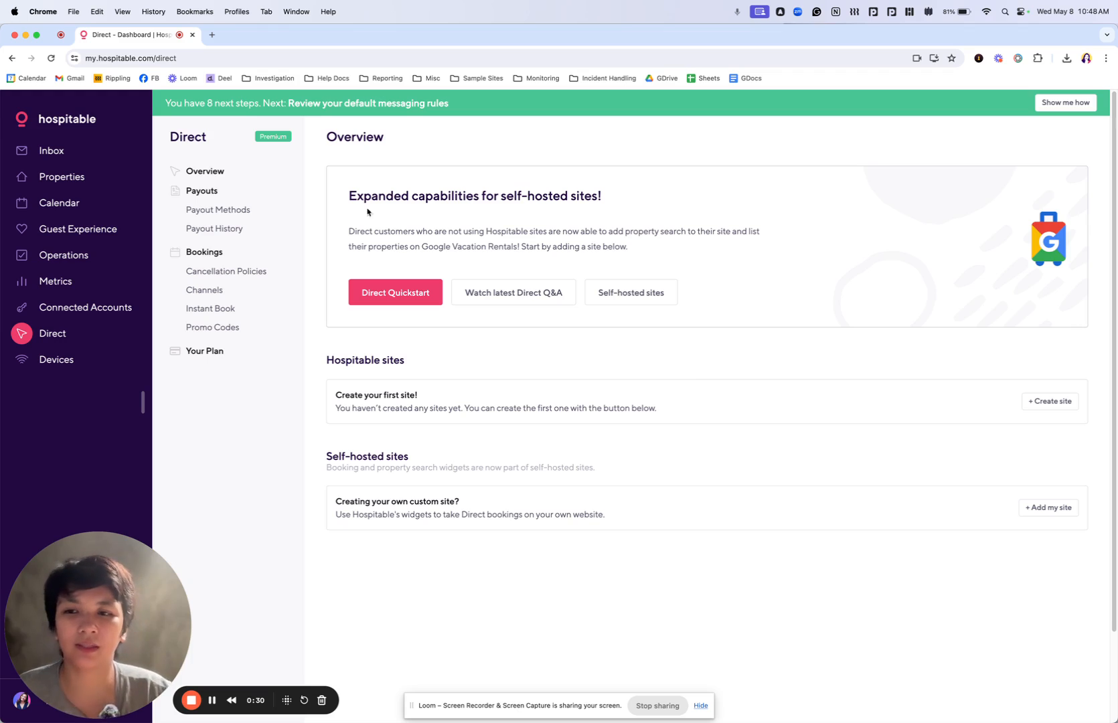
Start adding a payout method under Direct payouts with the bank account registered to an individual
click(205, 215)
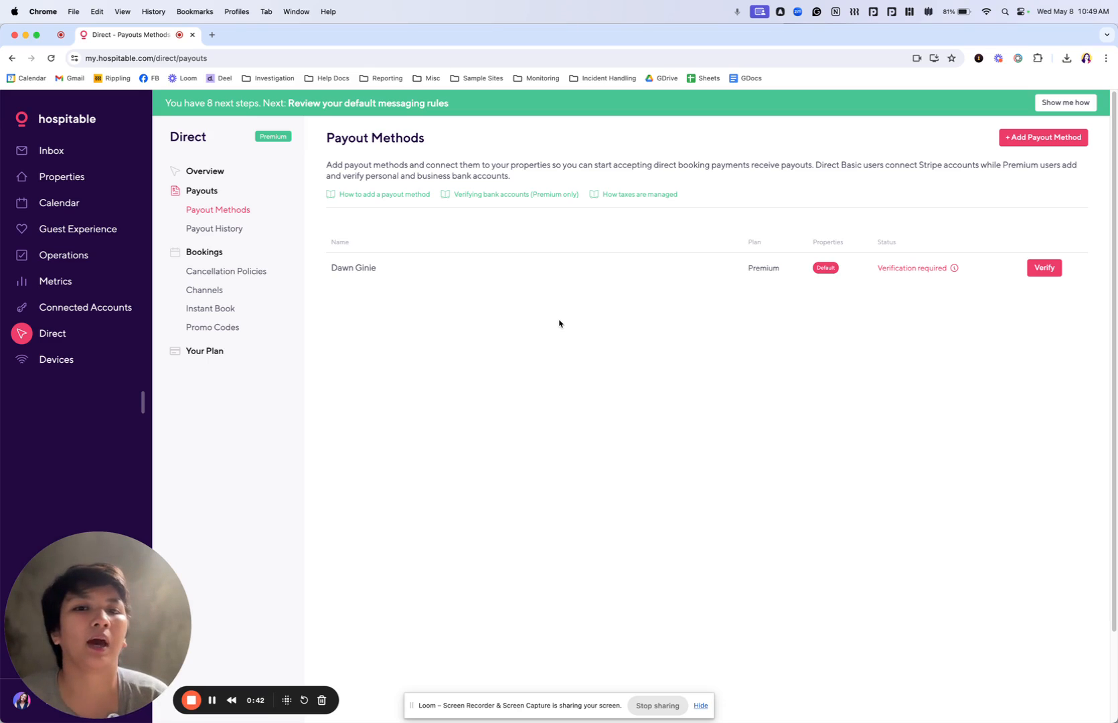
click(1045, 139)
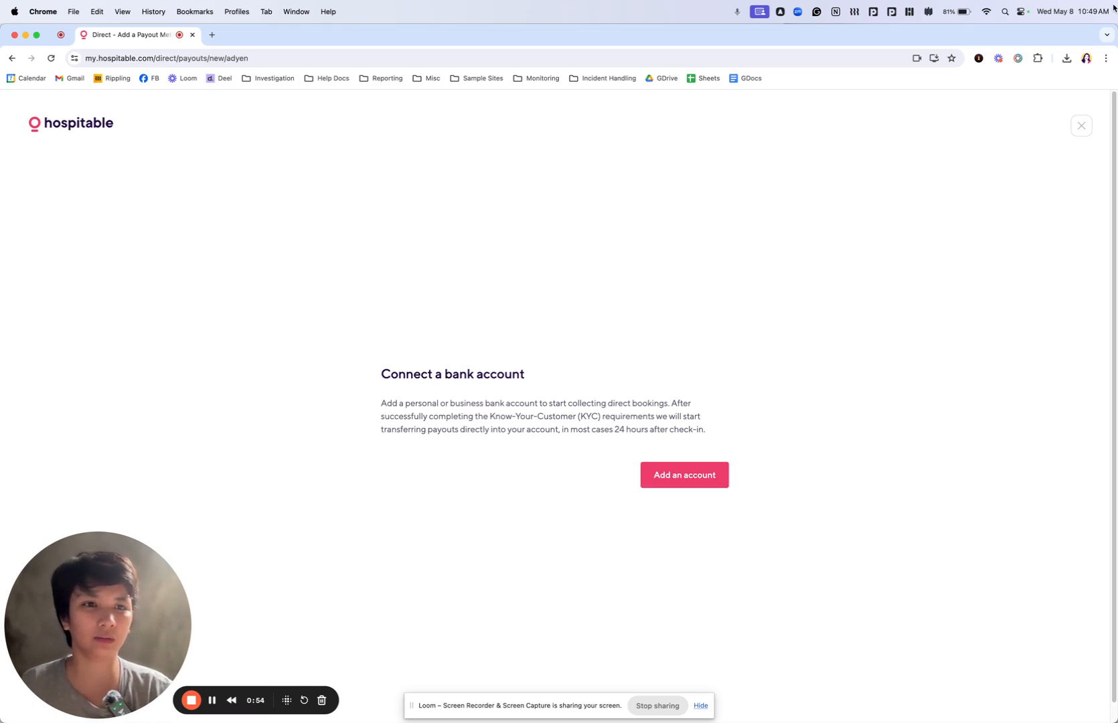
click(1078, 129)
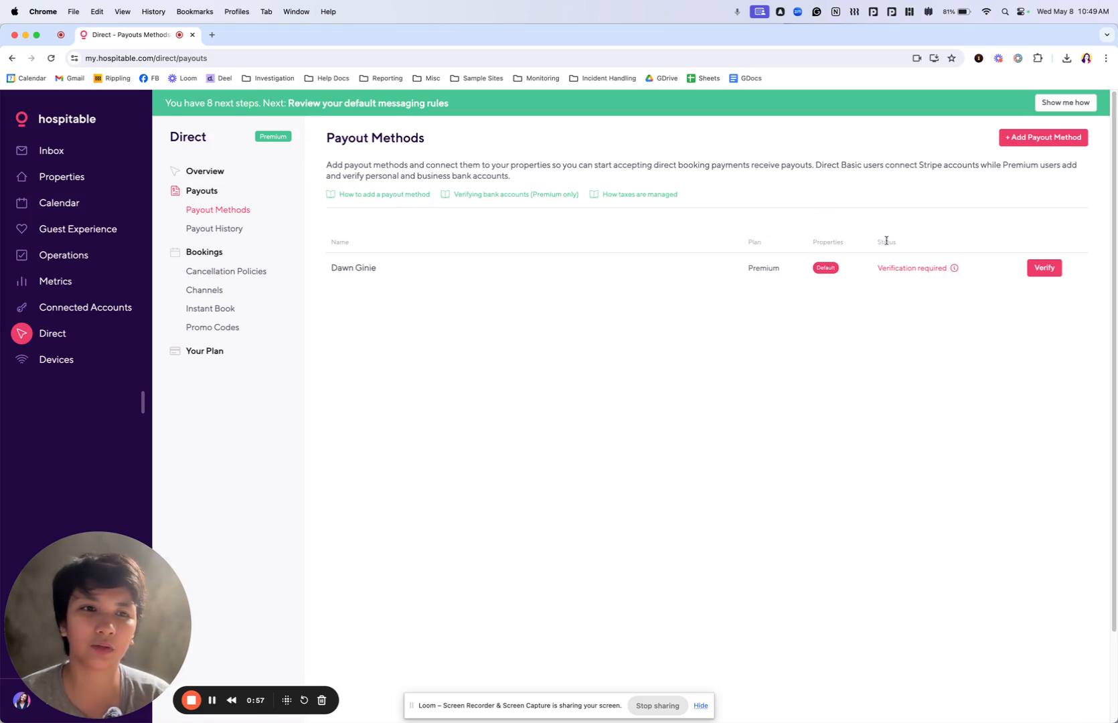
click(1031, 138)
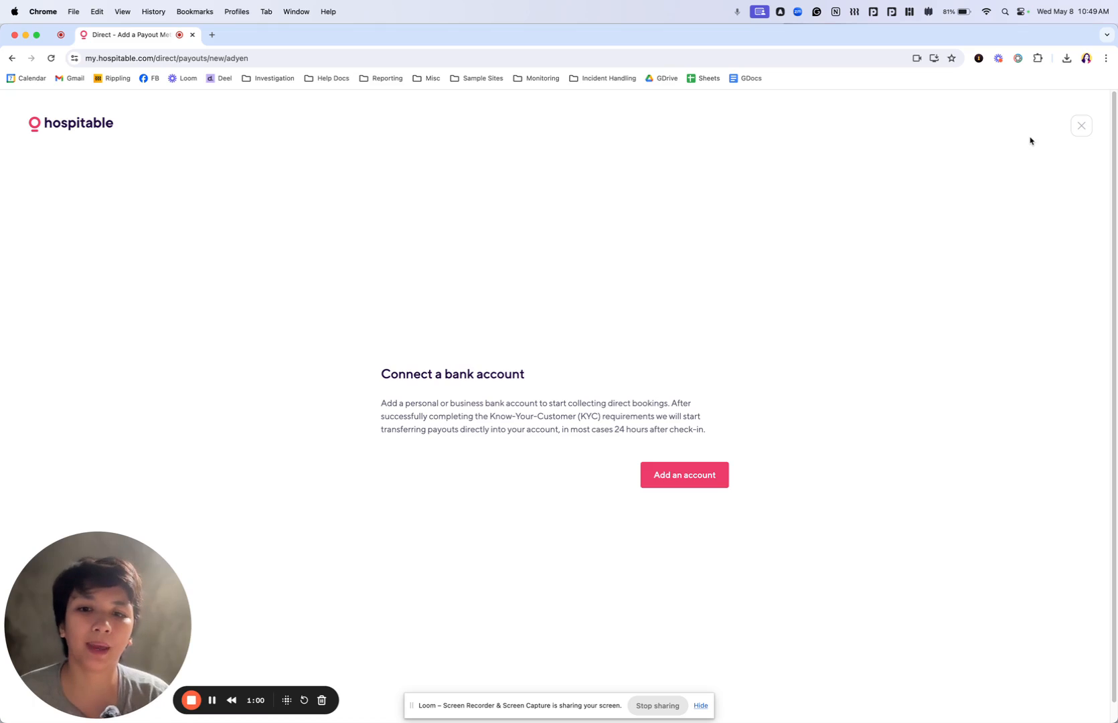
click(684, 474)
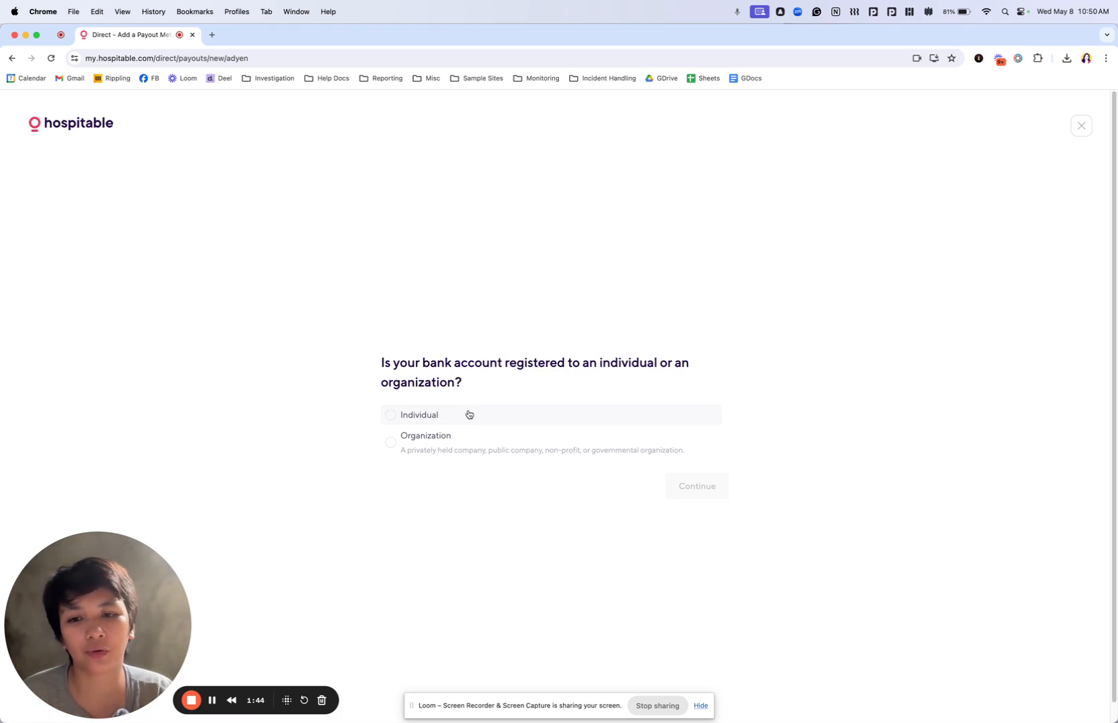
click(469, 414)
click(716, 487)
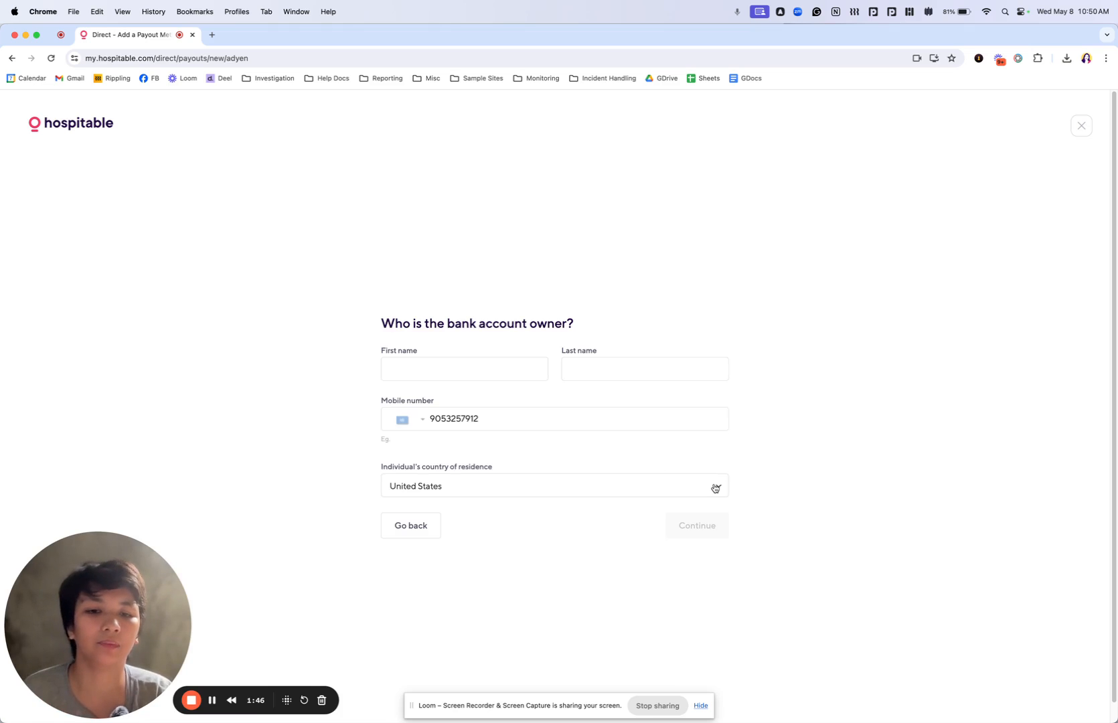
Enter the bank account owner's first and last name and continue to the property selection
click(494, 370)
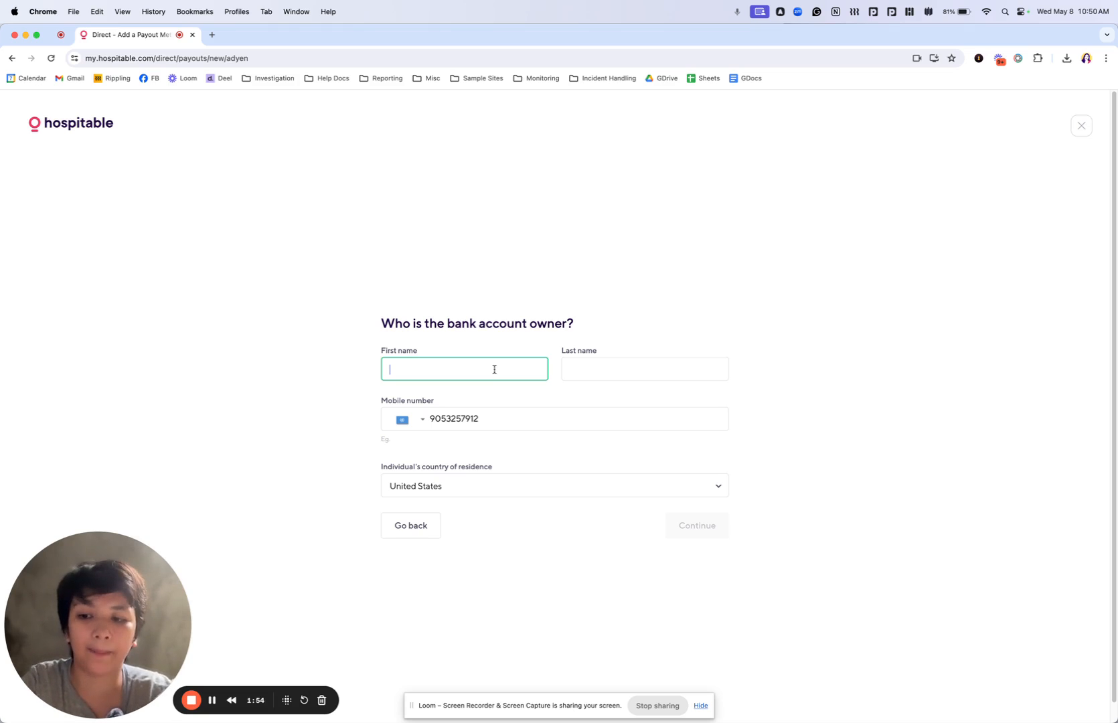
text(asdas)
key(BackSpace)
key(BackSpace)
key(BackSpace)
key(BackSpace)
key(BackSpace)
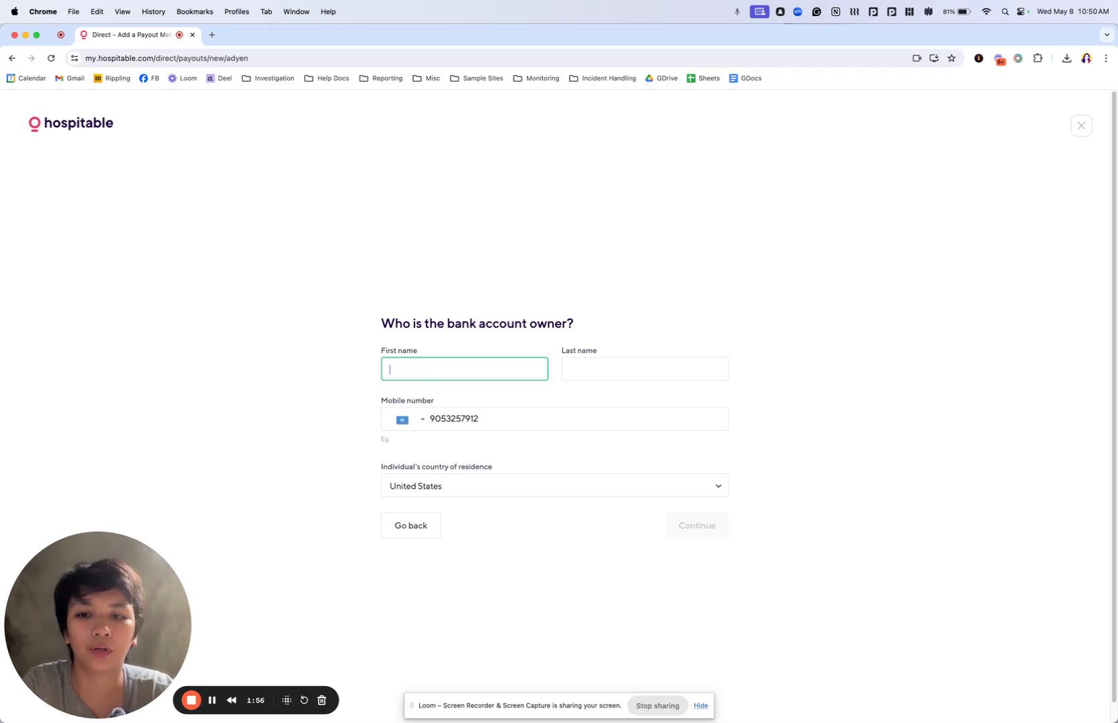
key(Tab)
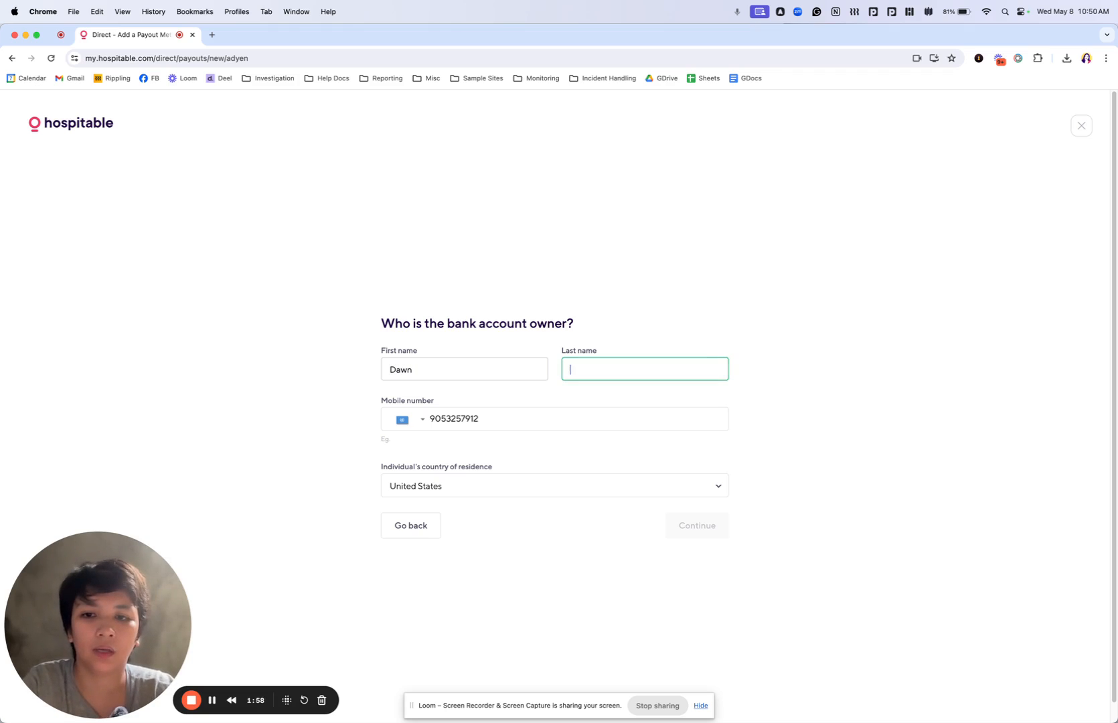
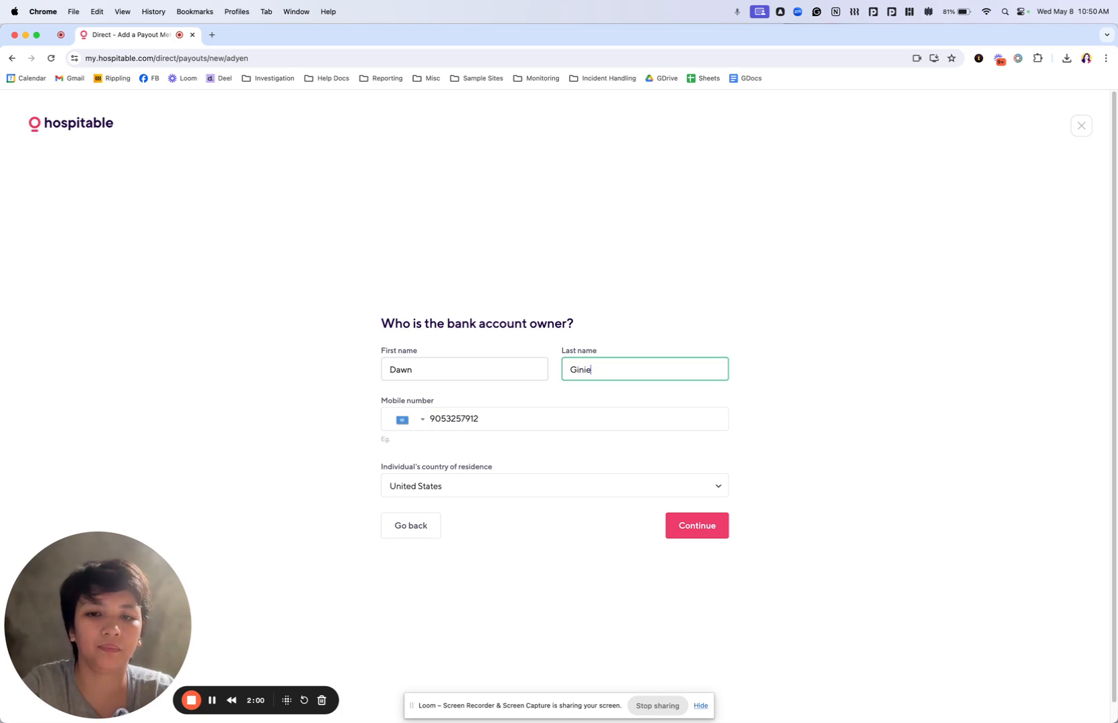
click(695, 530)
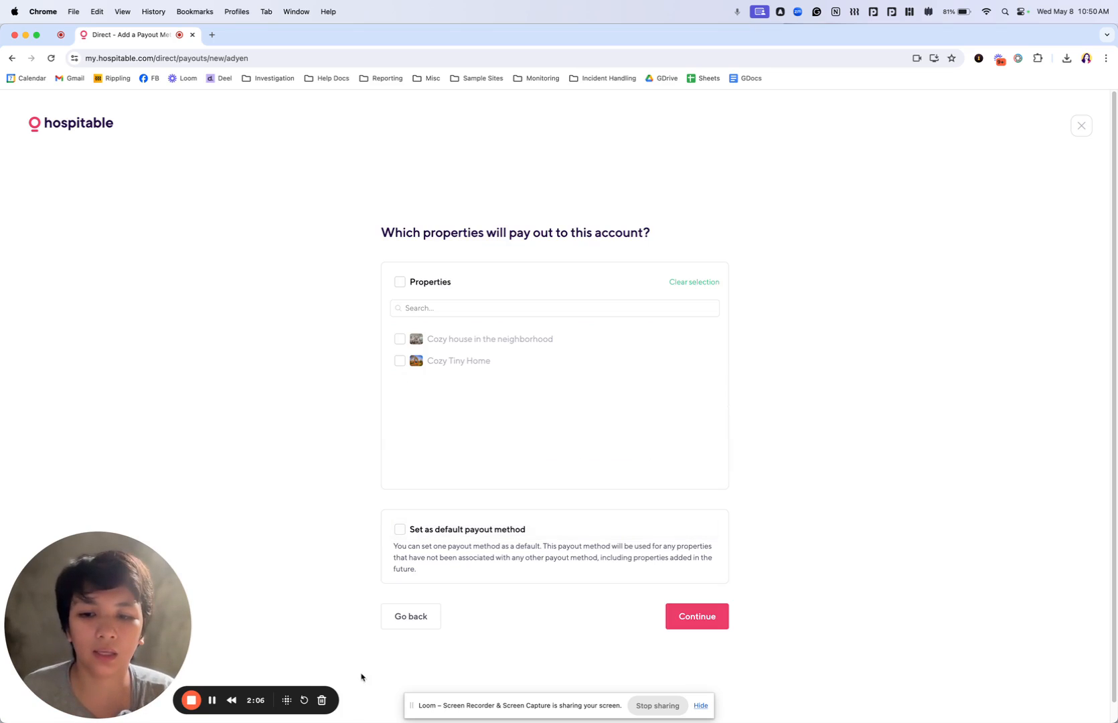
Go back to the account owner details, check the available countries of residence, and return to the property selection
click(391, 619)
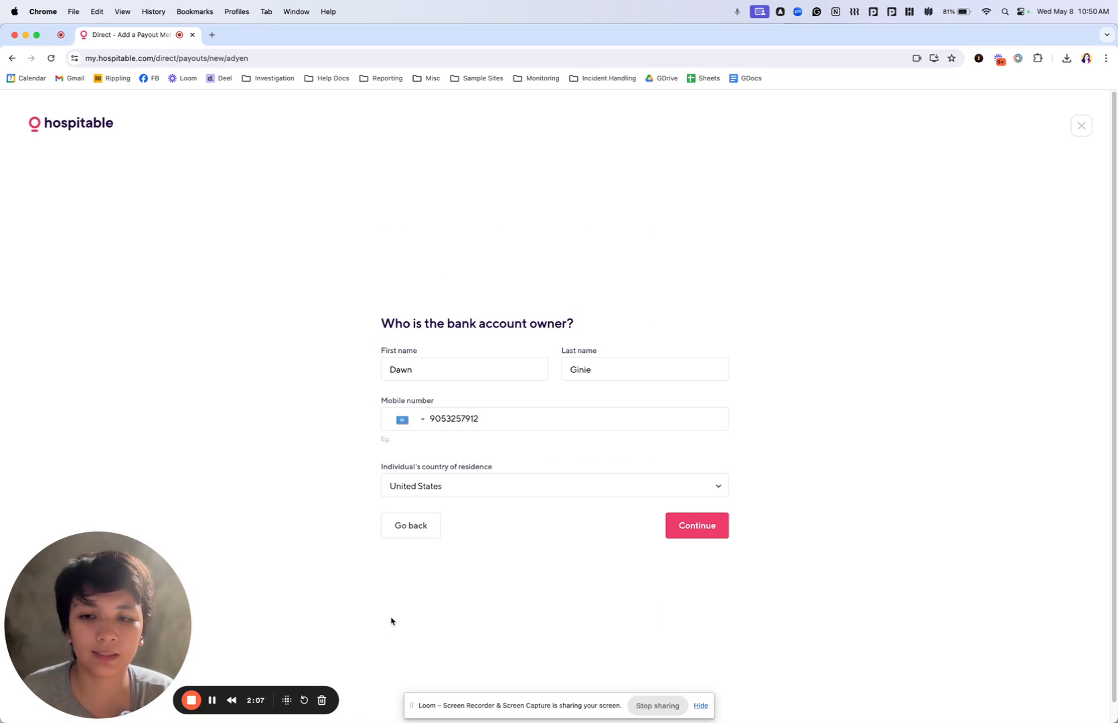
click(475, 484)
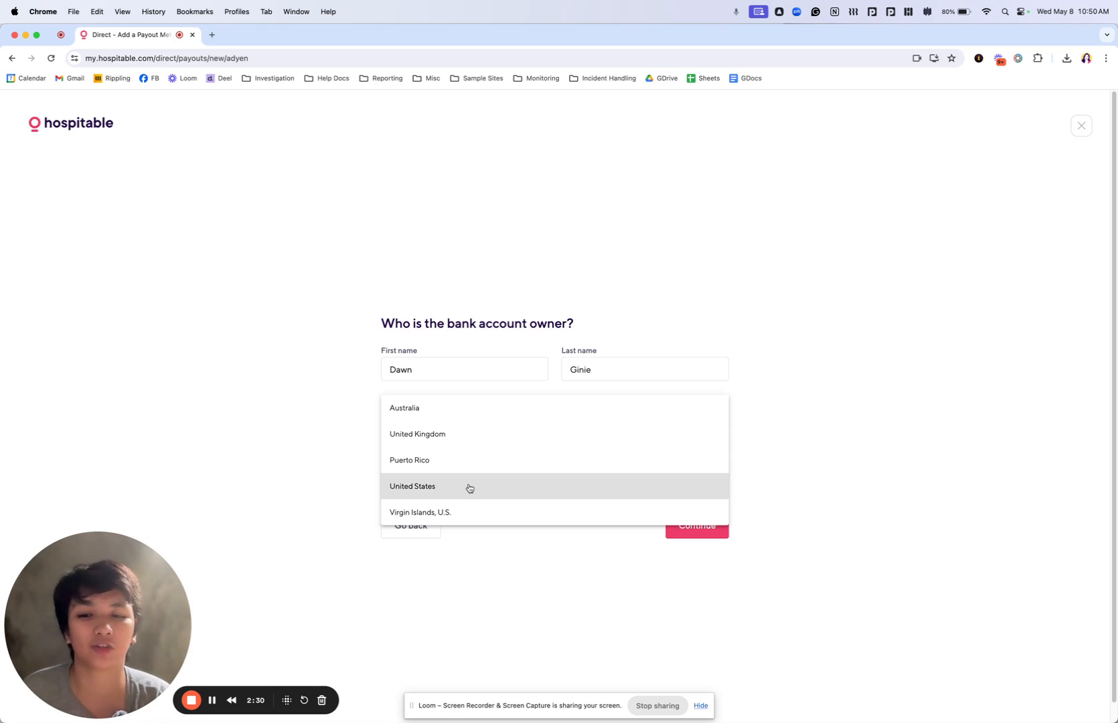
click(886, 372)
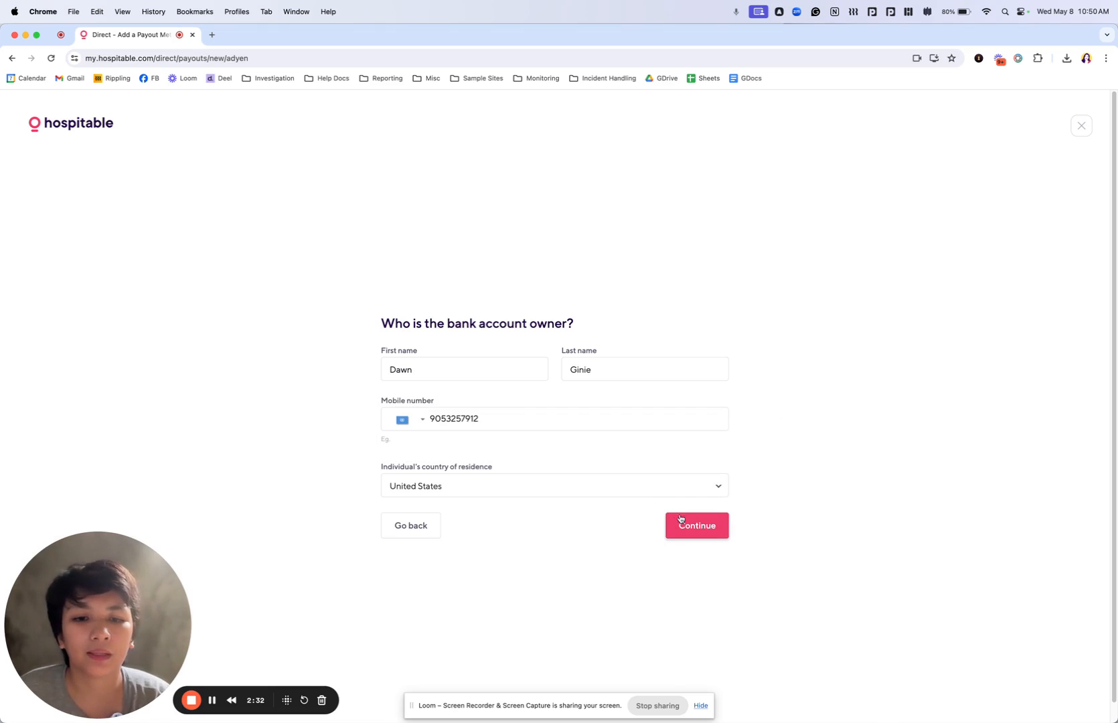
click(684, 524)
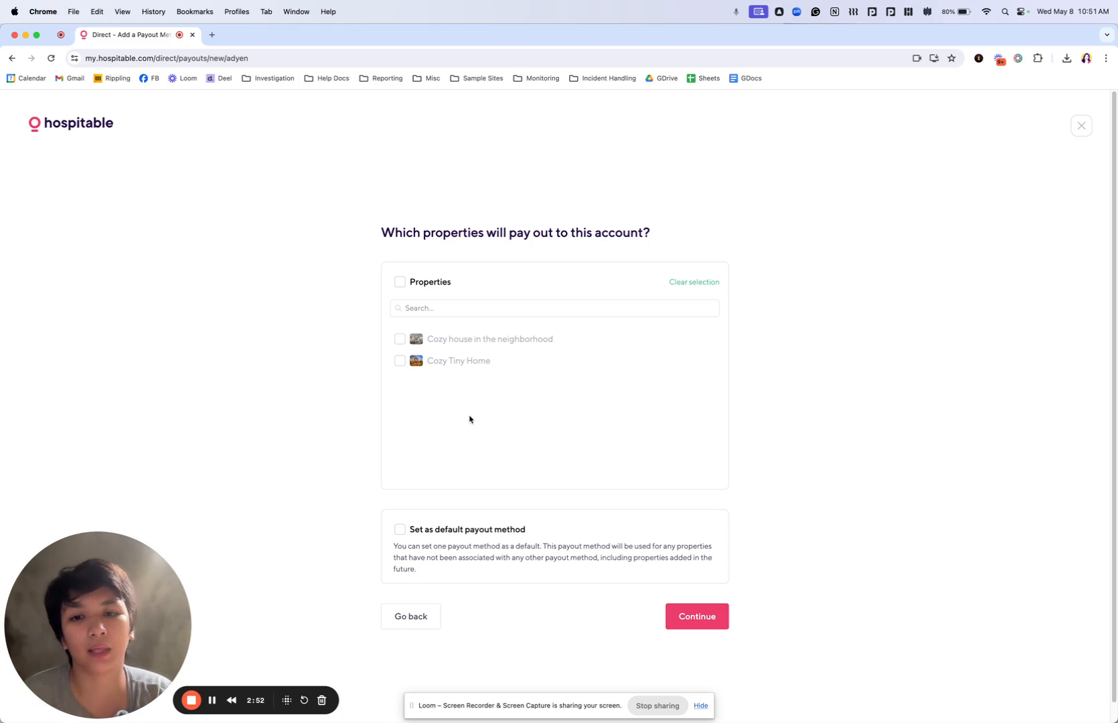
Assign Cozy house in the neighborhood to the payout account and start verifying the account
click(401, 340)
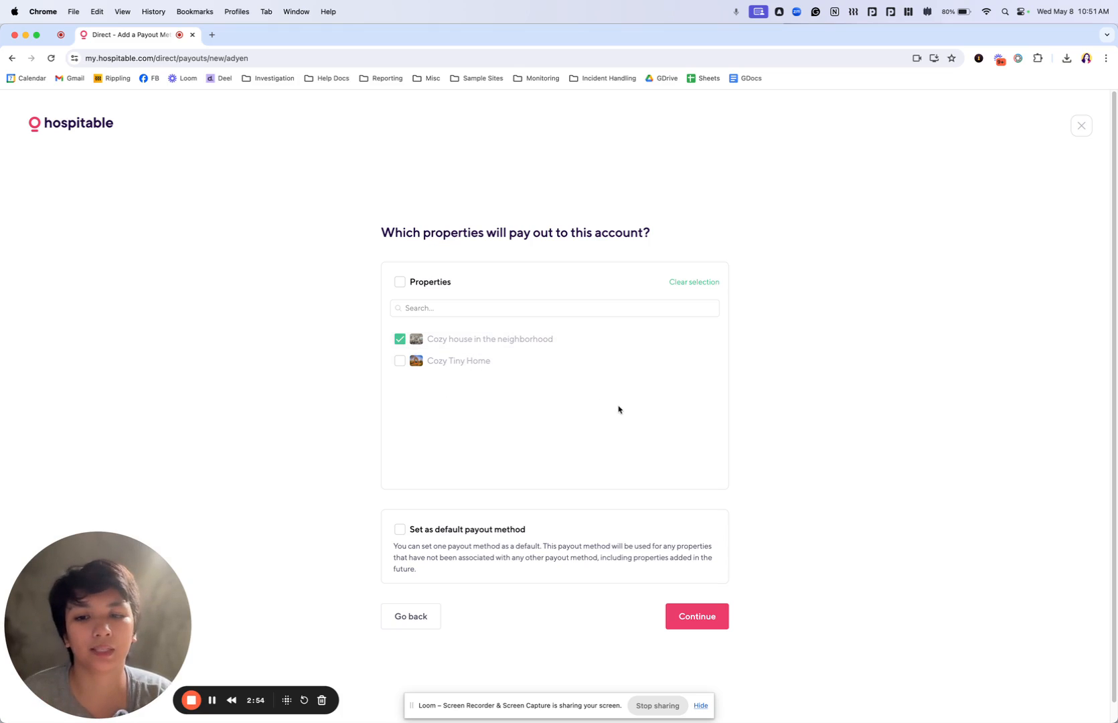
click(710, 624)
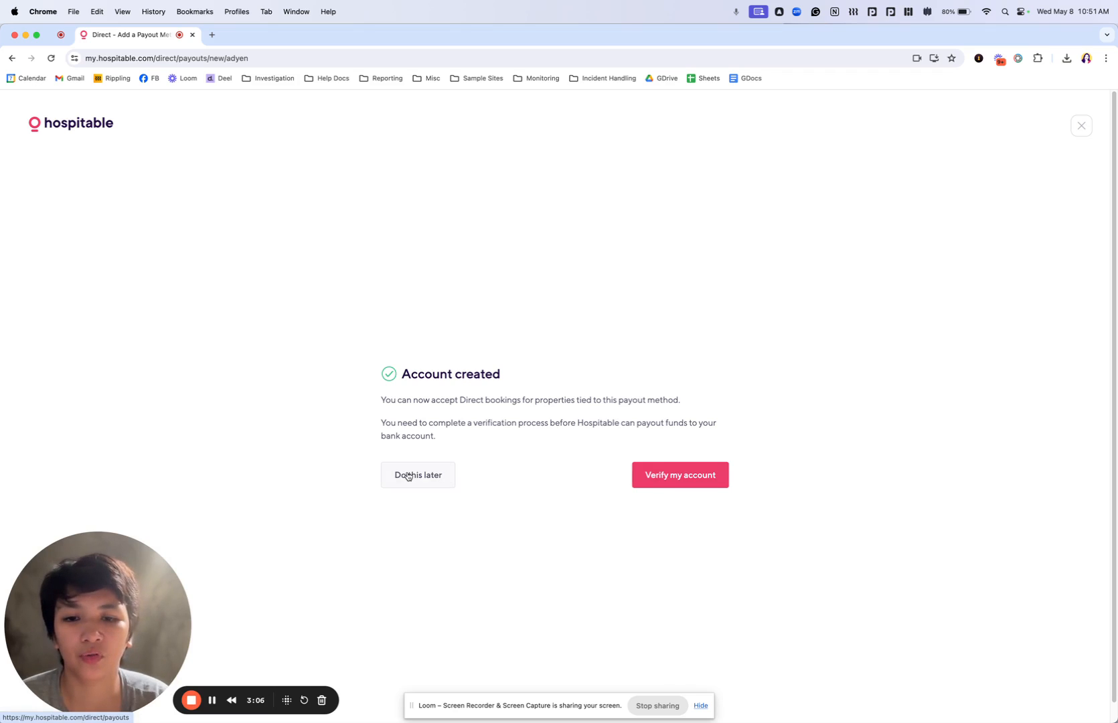
click(667, 477)
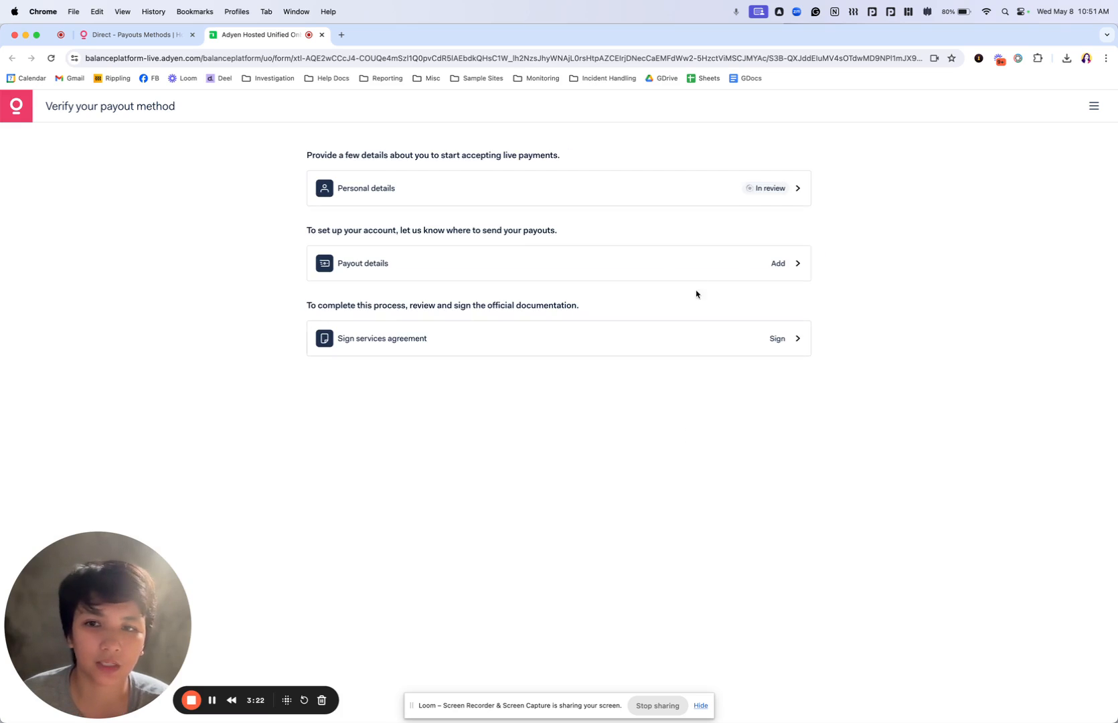
Open the verification's personal details, review the bank account holder options, and choose My name
click(654, 195)
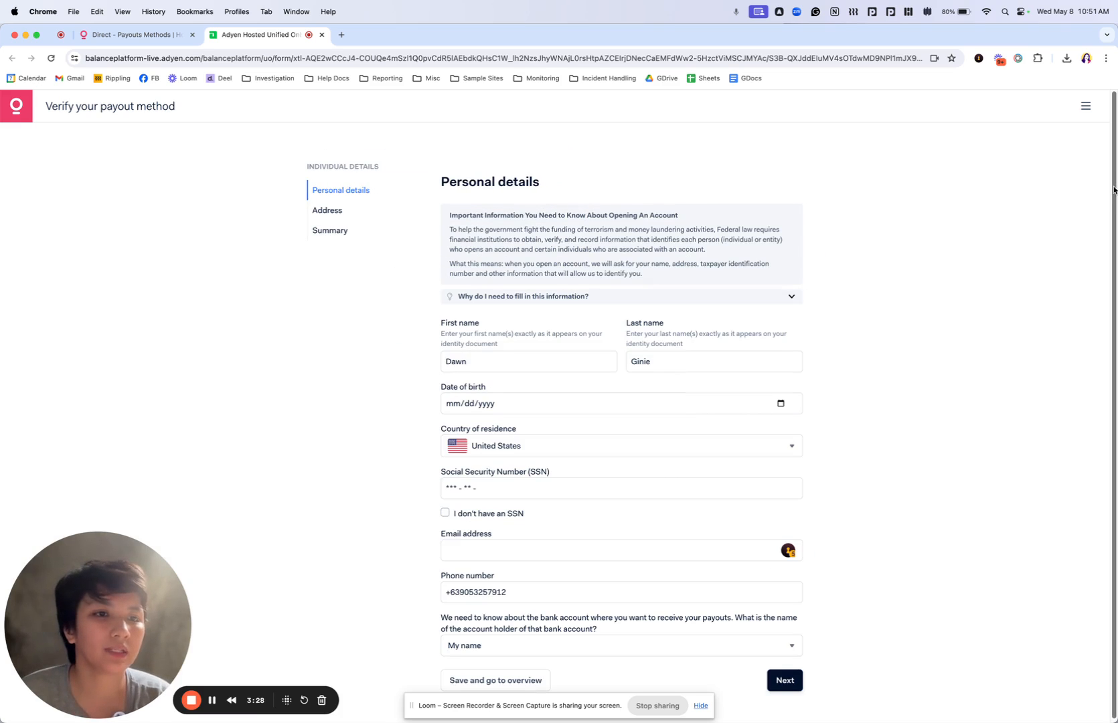
drag(1114, 192, 1116, 202)
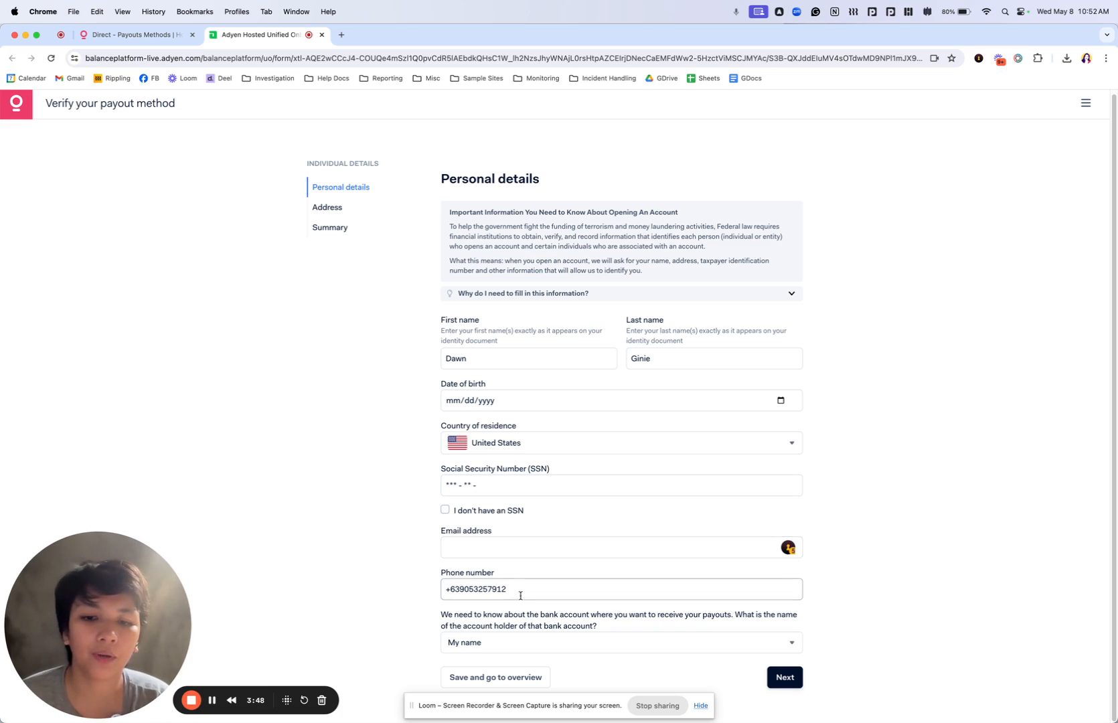
click(519, 643)
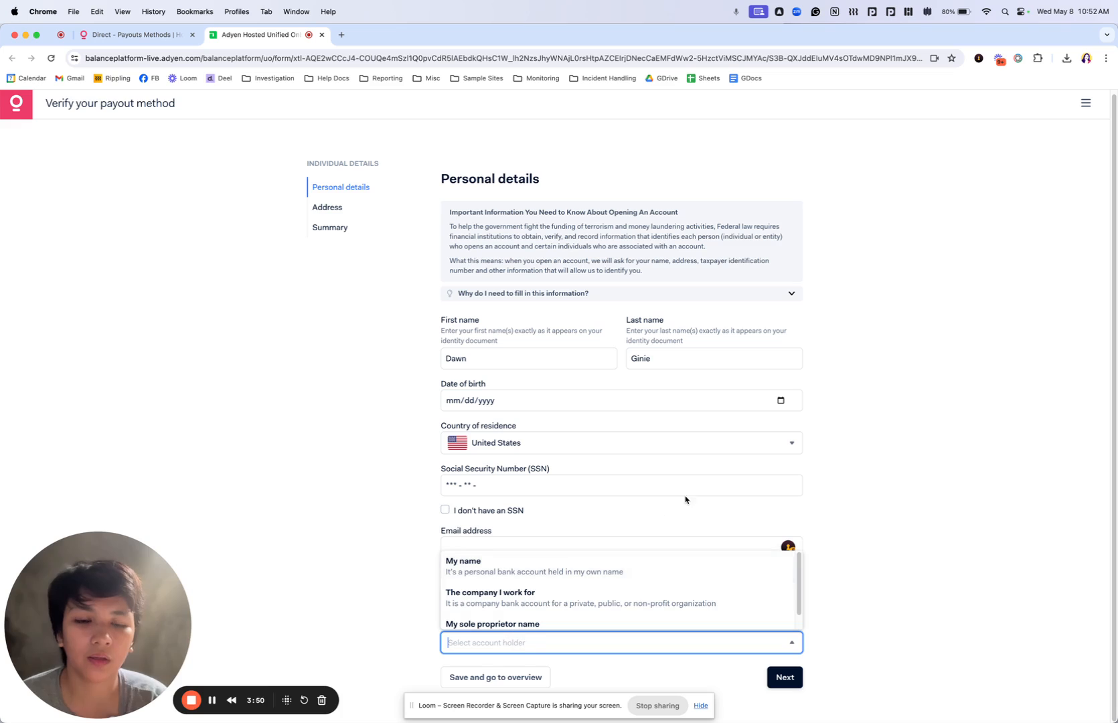
scroll(799, 603, down, 1)
scroll(799, 603, up, 1)
scroll(799, 603, down, 1)
scroll(797, 606, up, 1)
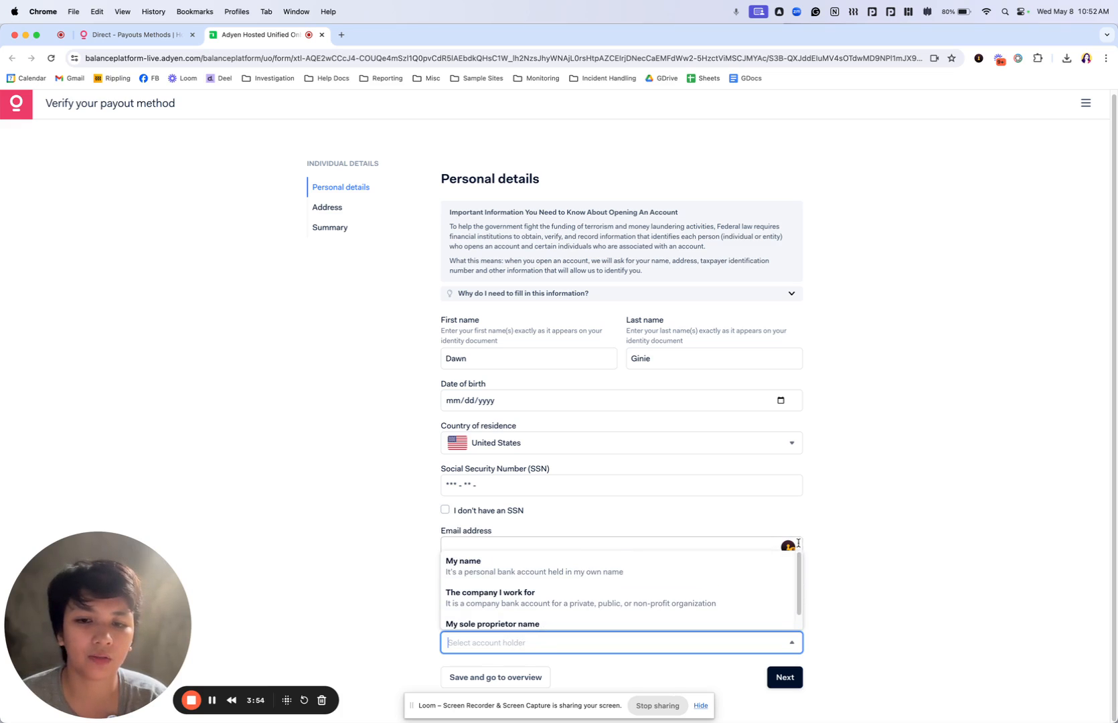
click(727, 562)
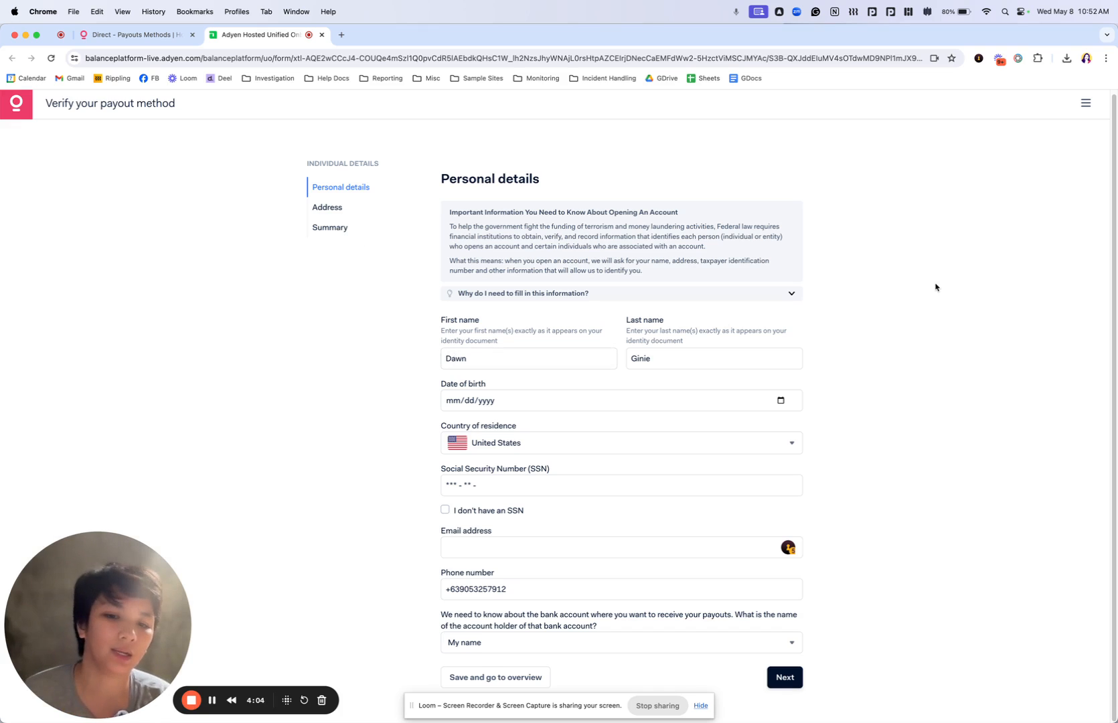
Try to save the personal details back to the overview, and close the verification page
click(453, 676)
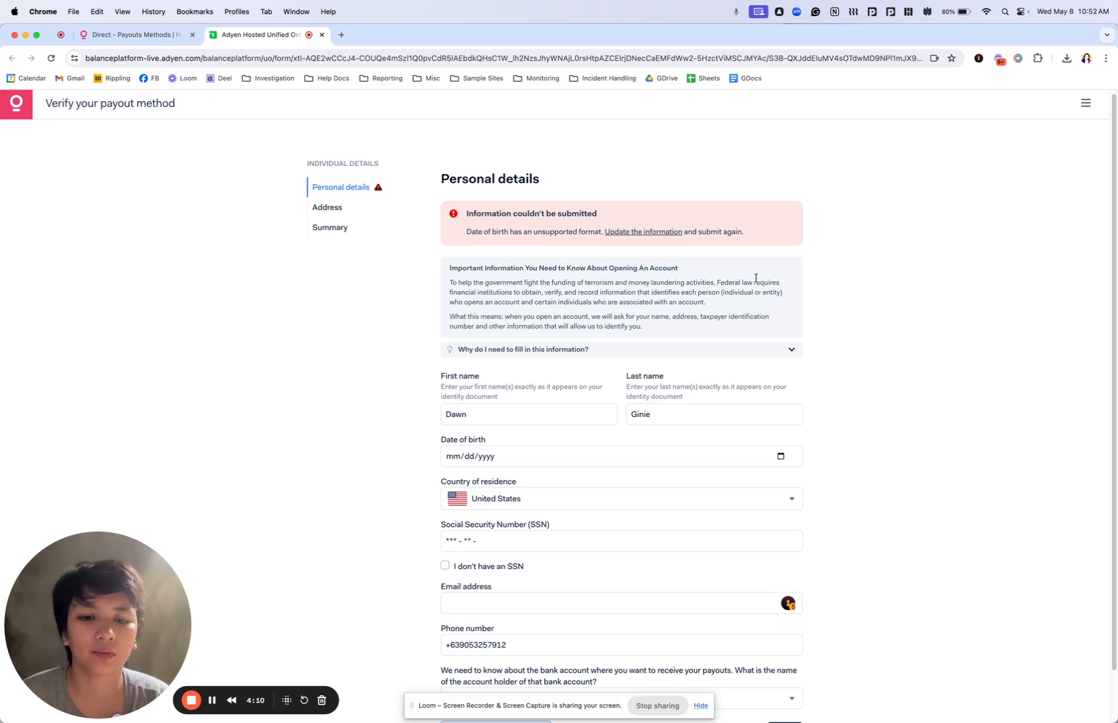
scroll(1110, 196, down, 2)
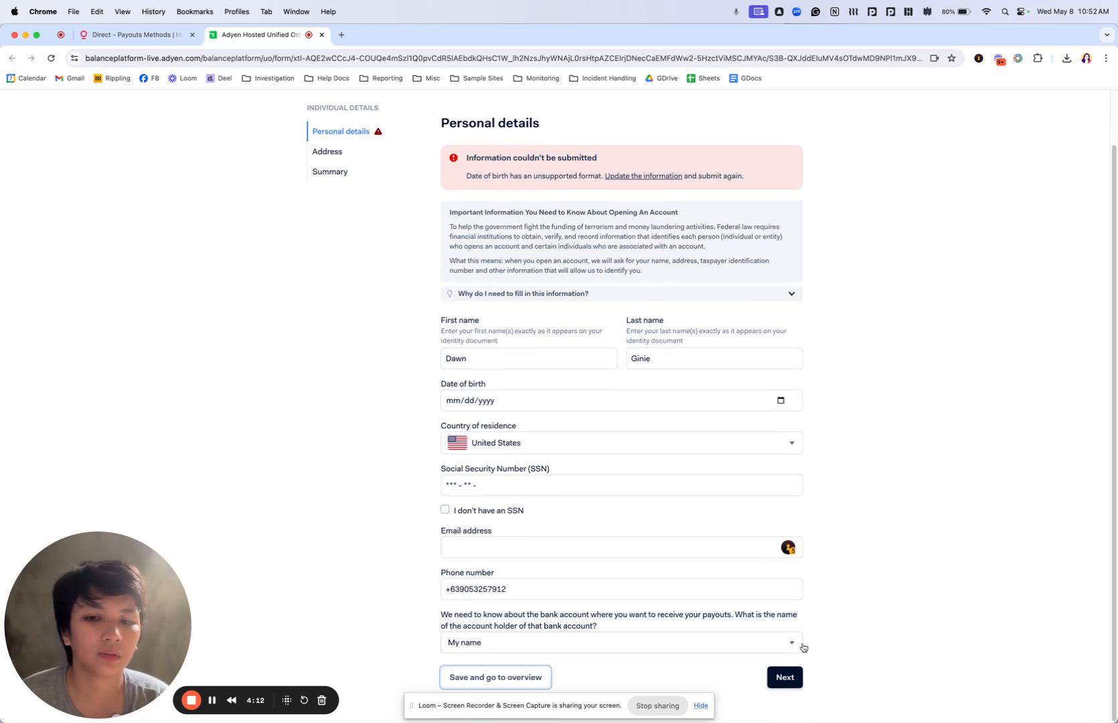
click(322, 35)
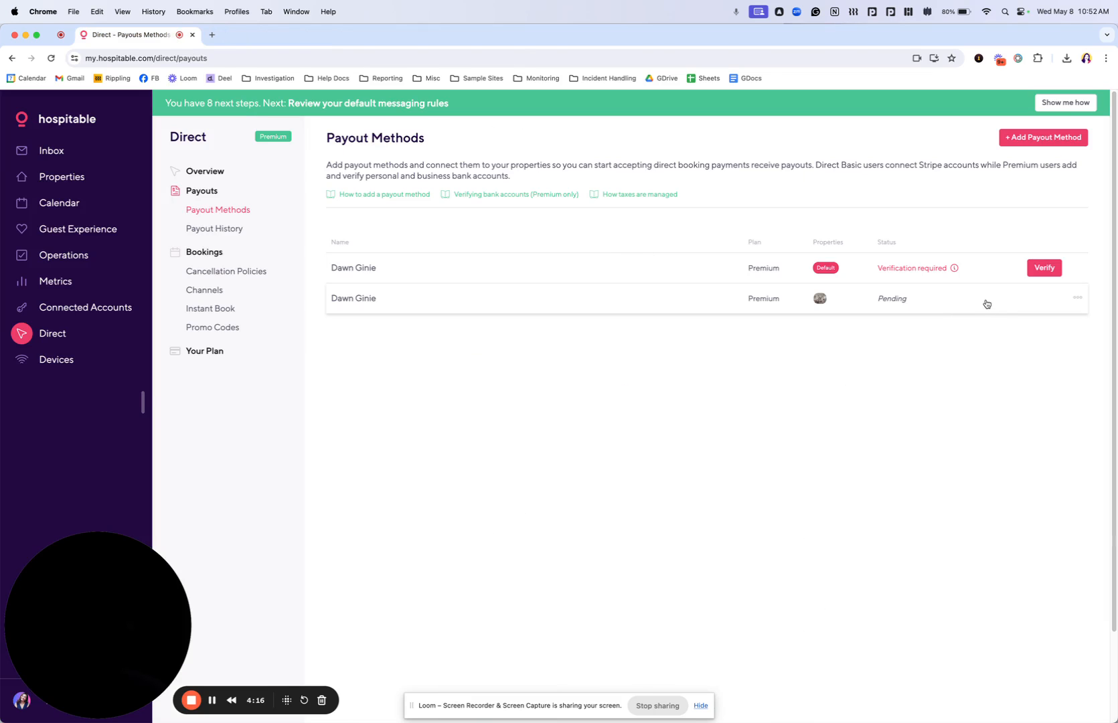
Reopen the verification page for the second payout method in the list
click(956, 299)
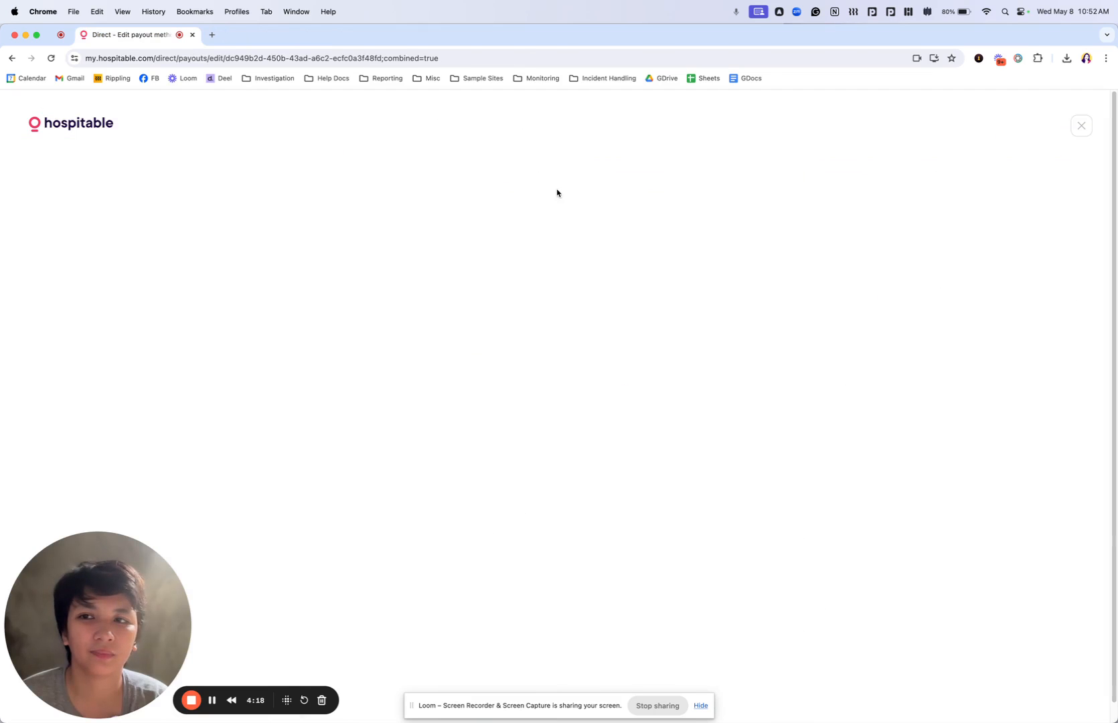
click(11, 58)
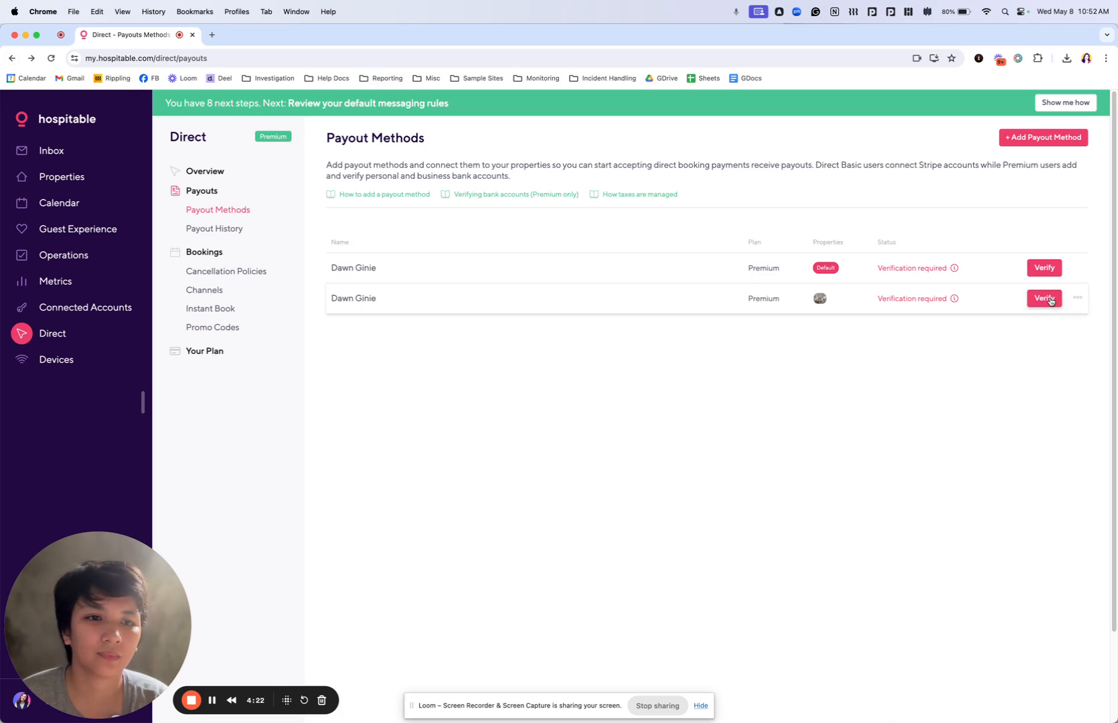
click(1051, 302)
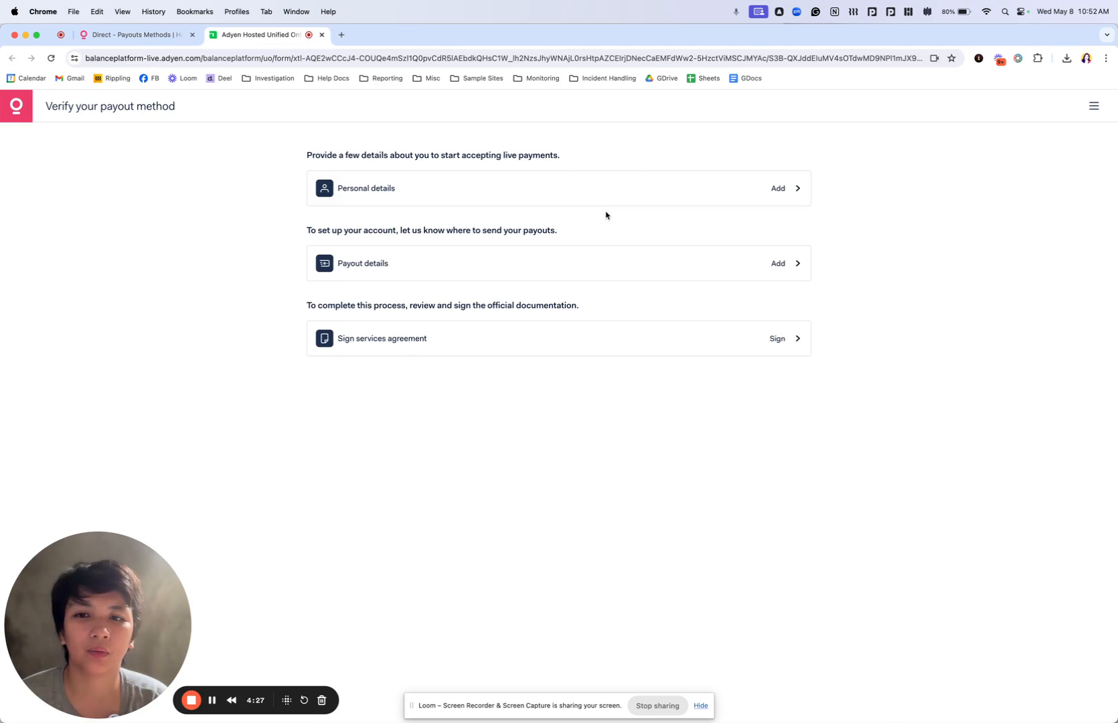
Review the bank account verification methods in the payout details, return to the overview, and close the verification page
click(563, 261)
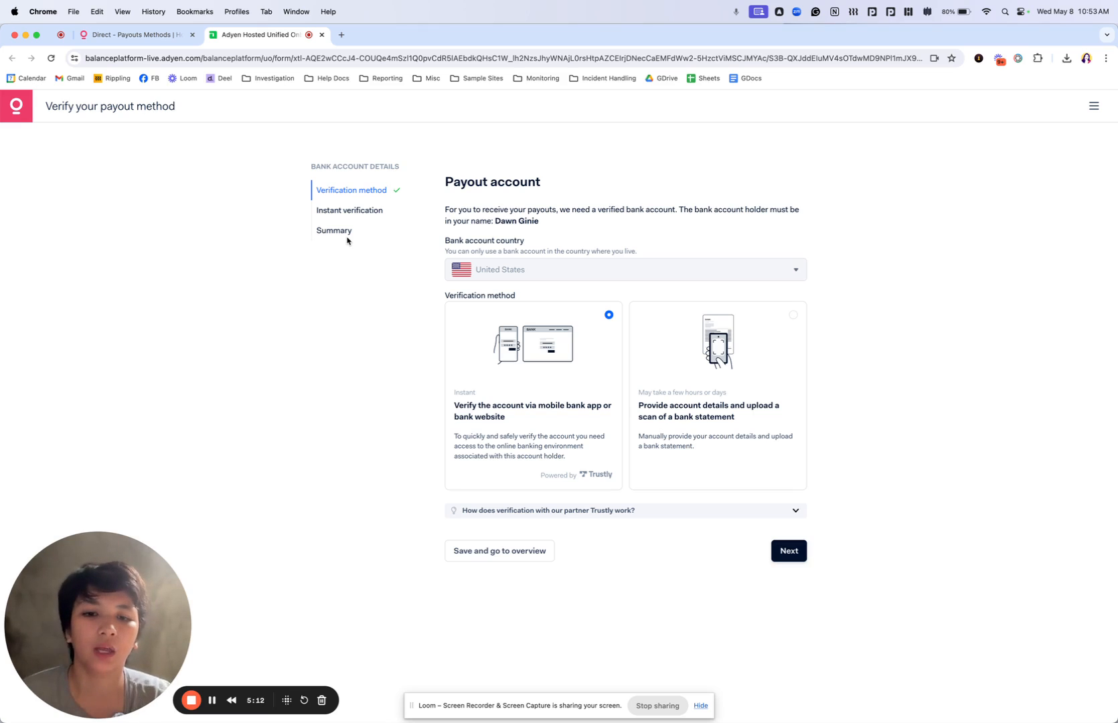
click(481, 555)
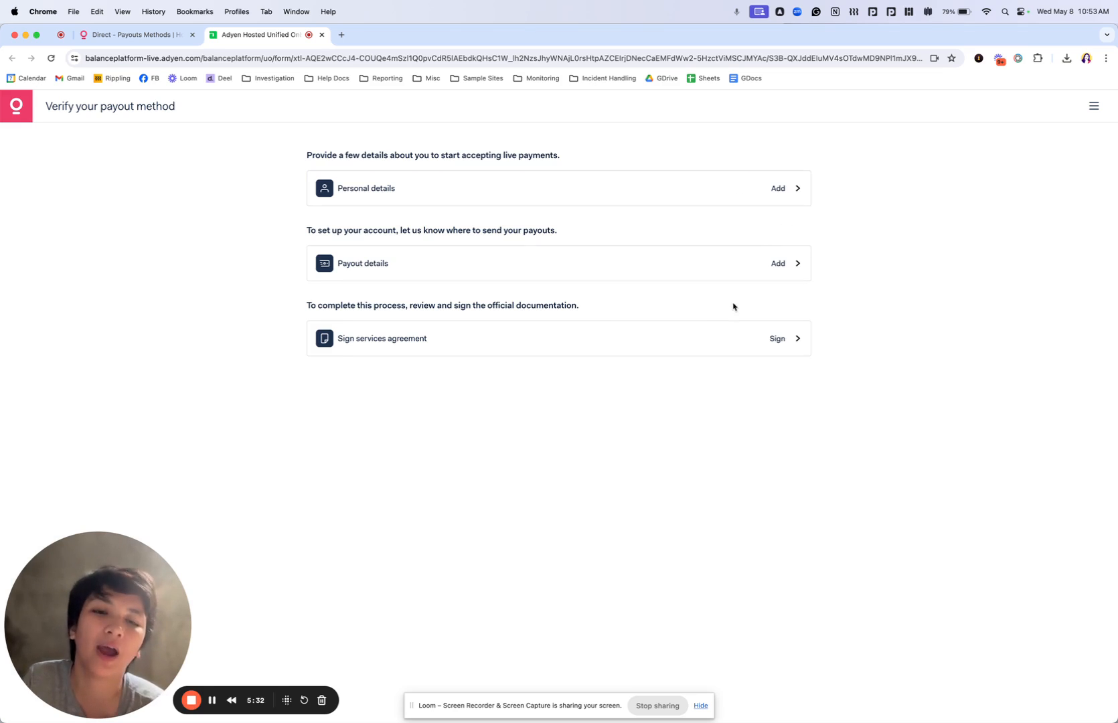
click(322, 35)
Start adding another payout method with the bank account registered to an organization
mouse_move(916, 303)
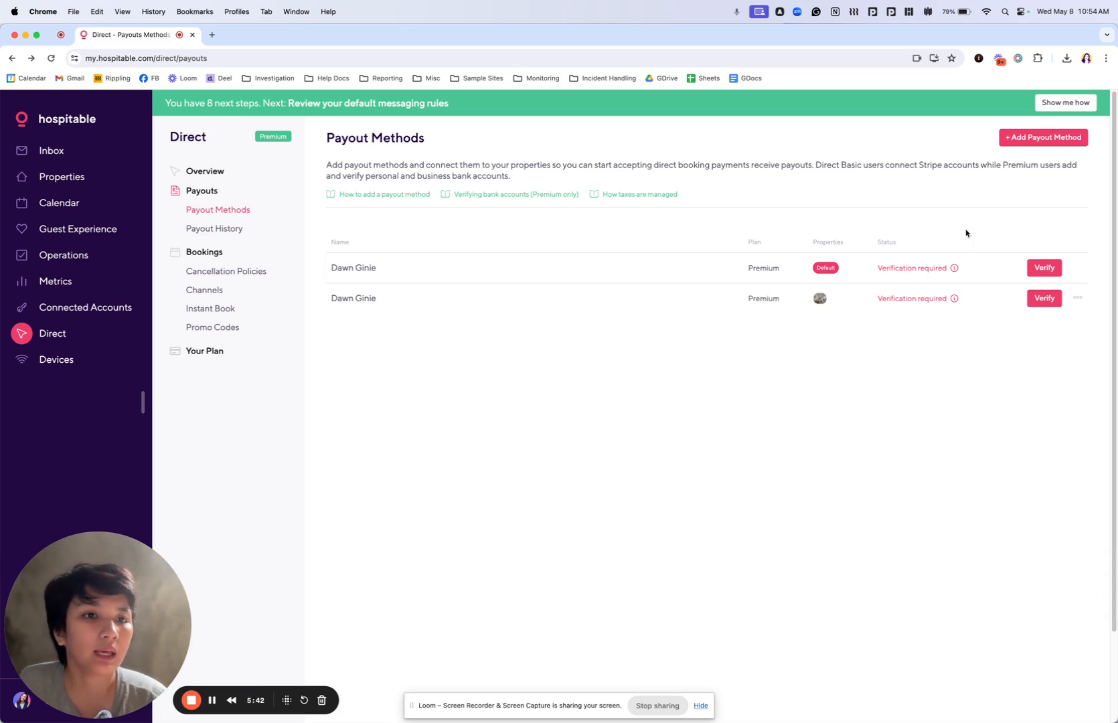
click(1008, 141)
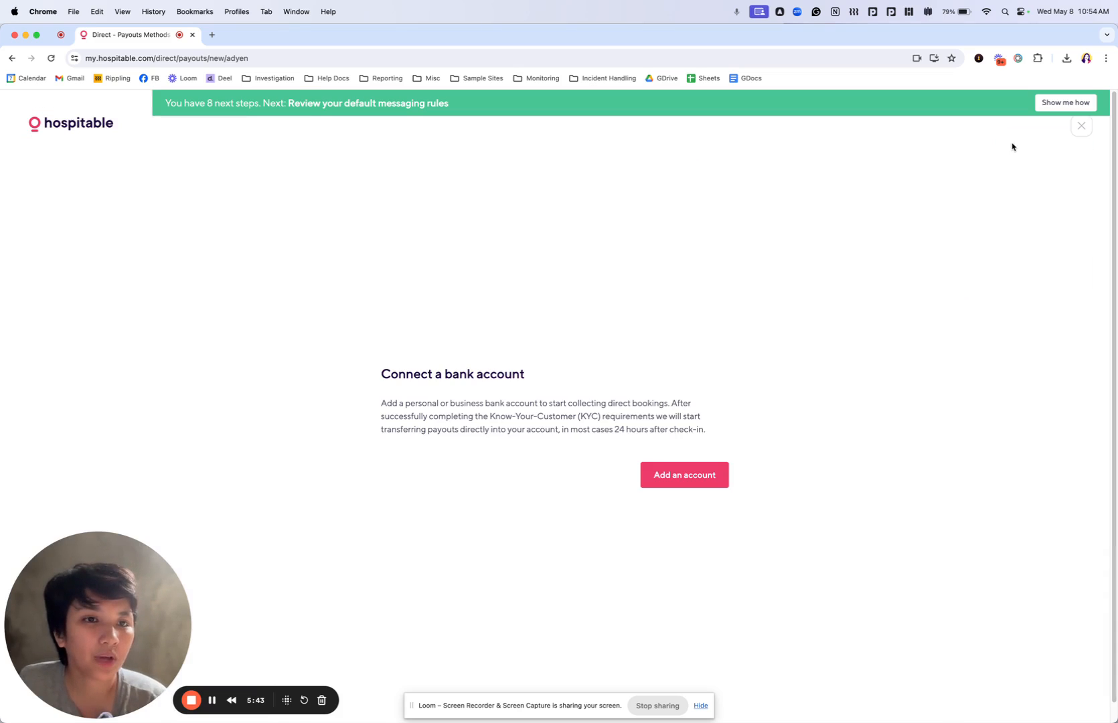
click(696, 474)
click(456, 436)
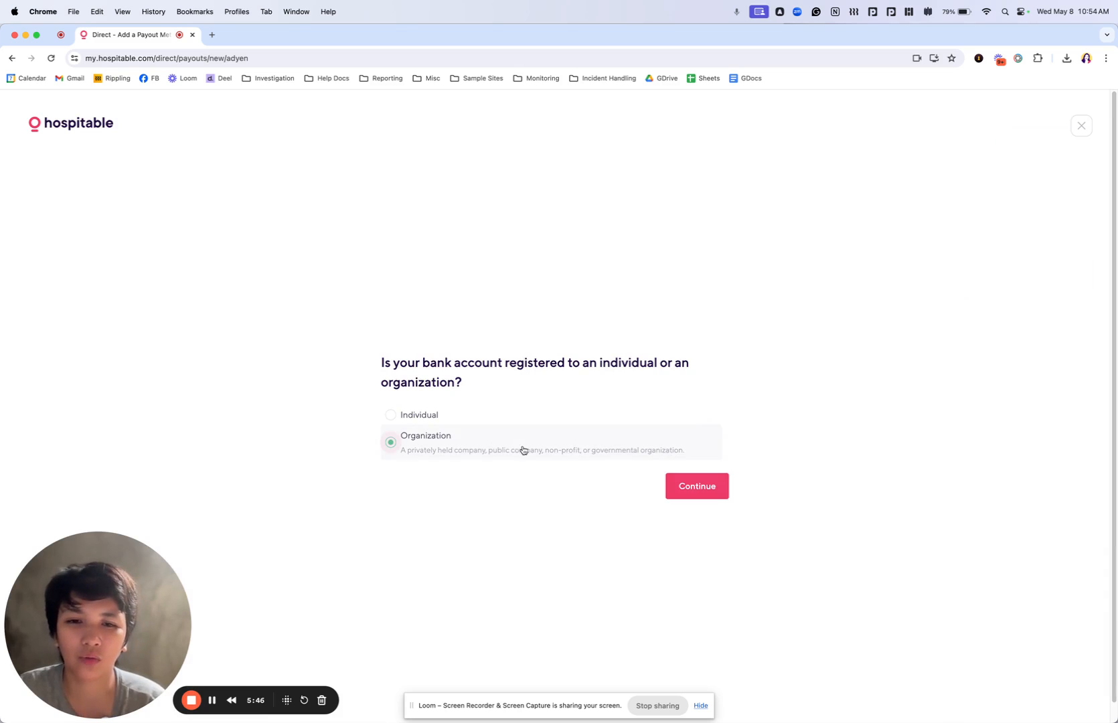
click(682, 487)
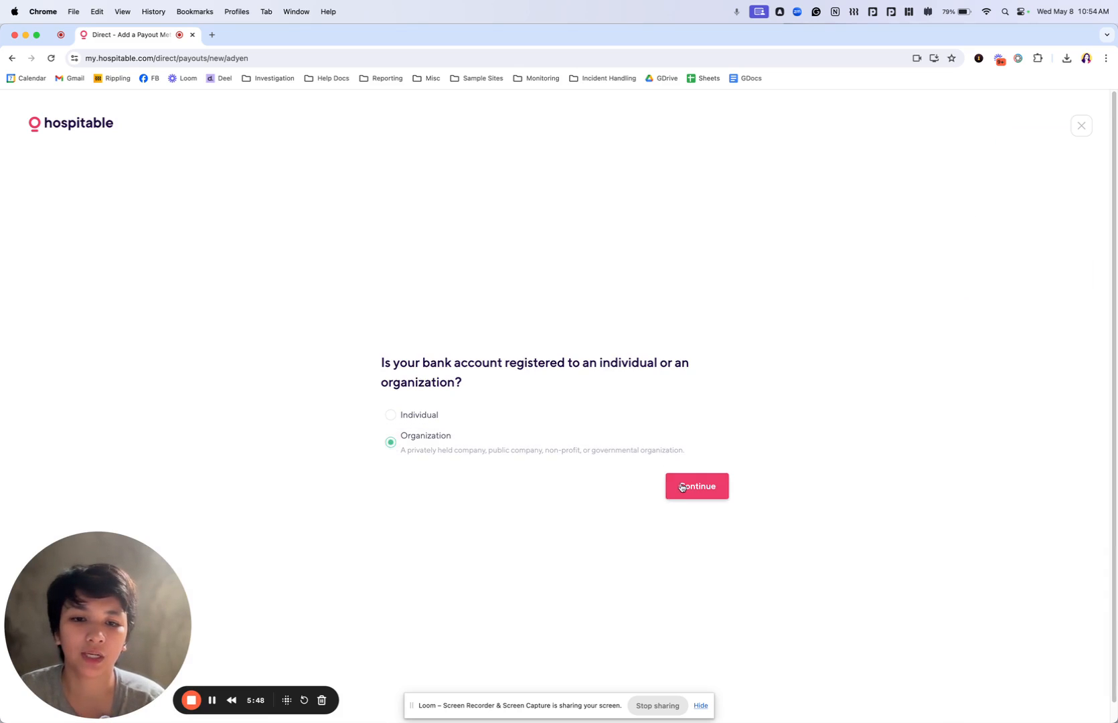
Enter Dawn LLC as the organization's legal name and continue with the bank account owner details
click(586, 339)
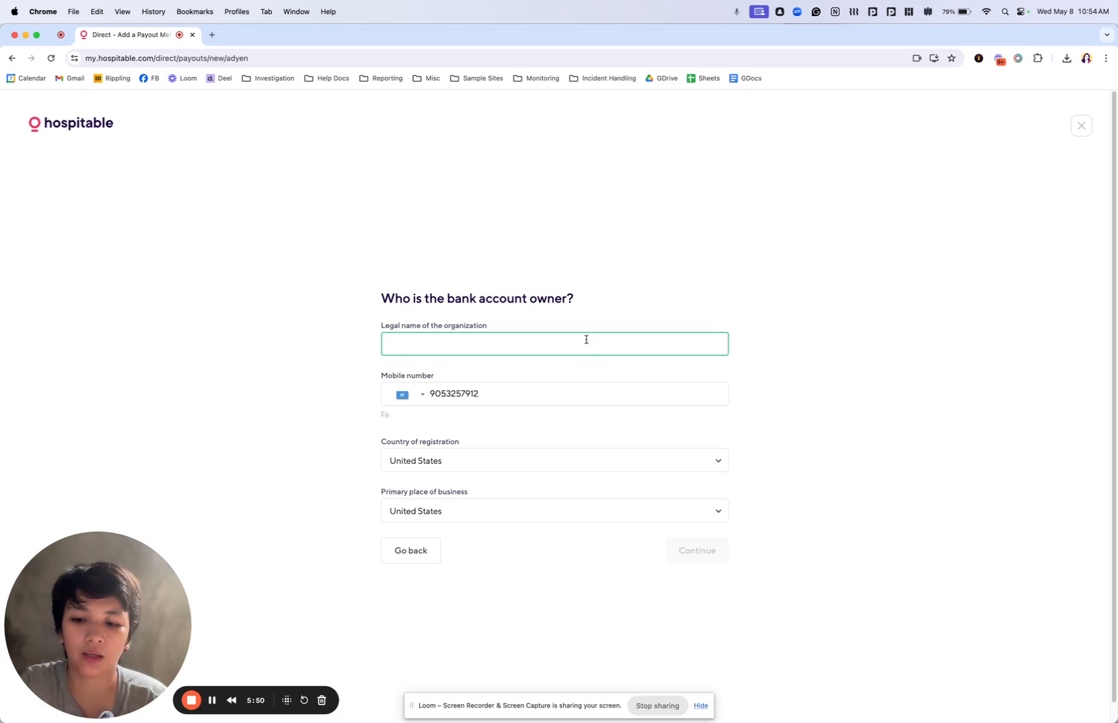
text(Dan)
text(wn LLC)
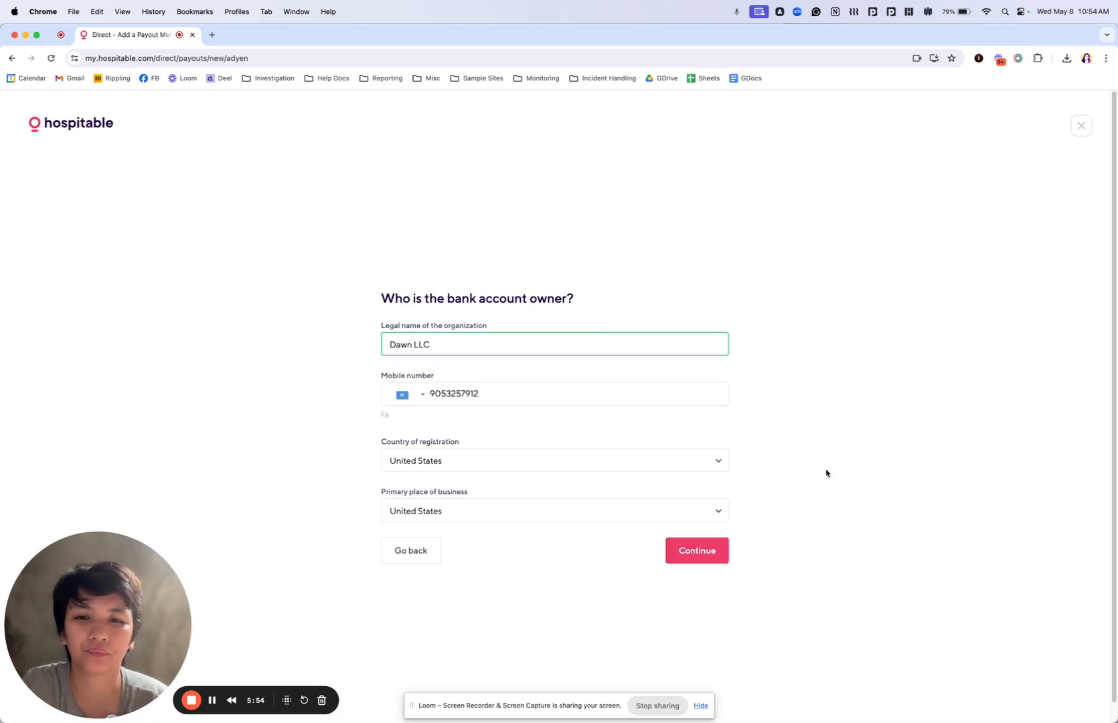
click(677, 562)
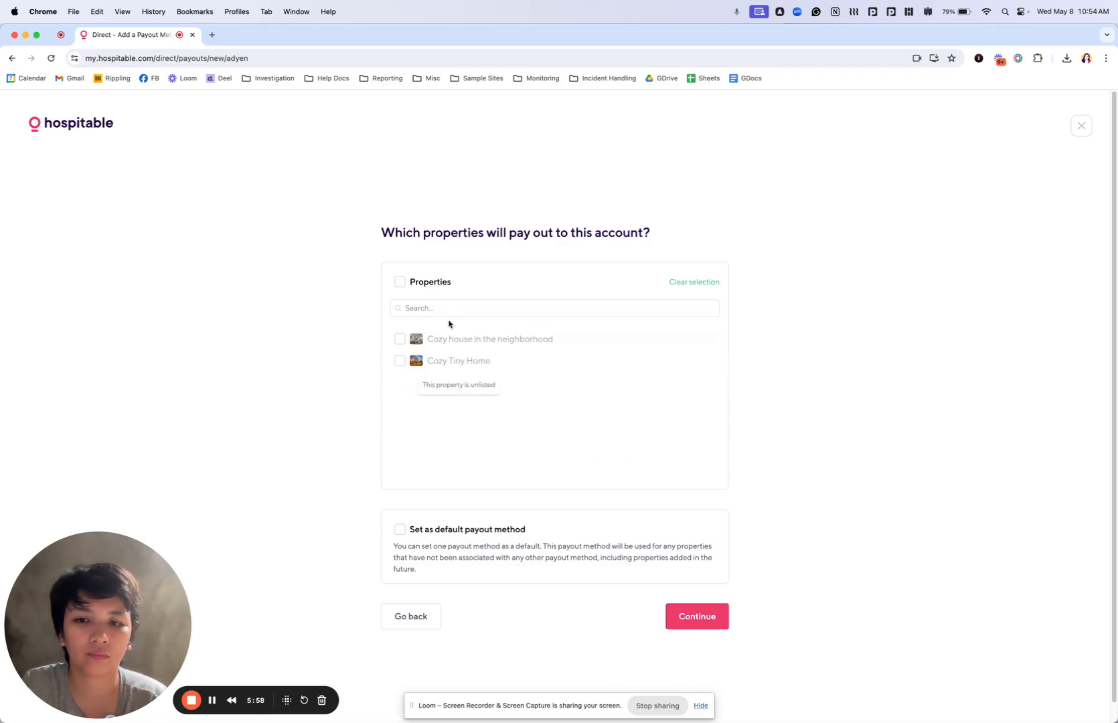
Choose only the Cozy Tiny Home property to pay out to this account, and proceed with the account setup
click(435, 342)
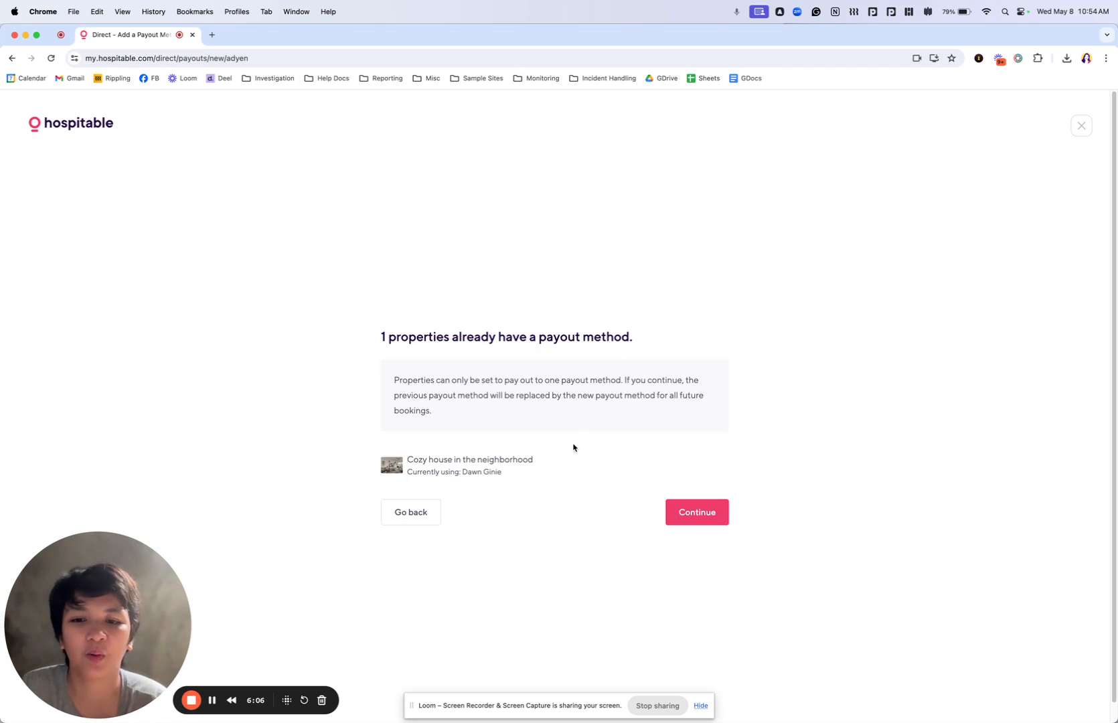
click(423, 514)
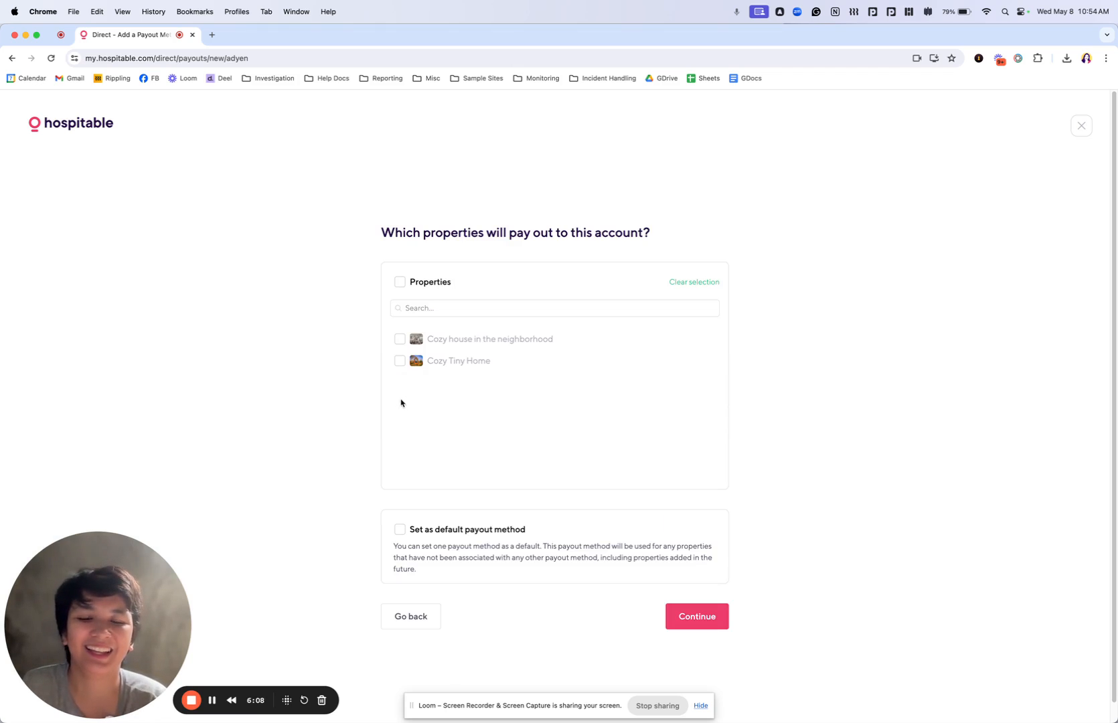
click(400, 362)
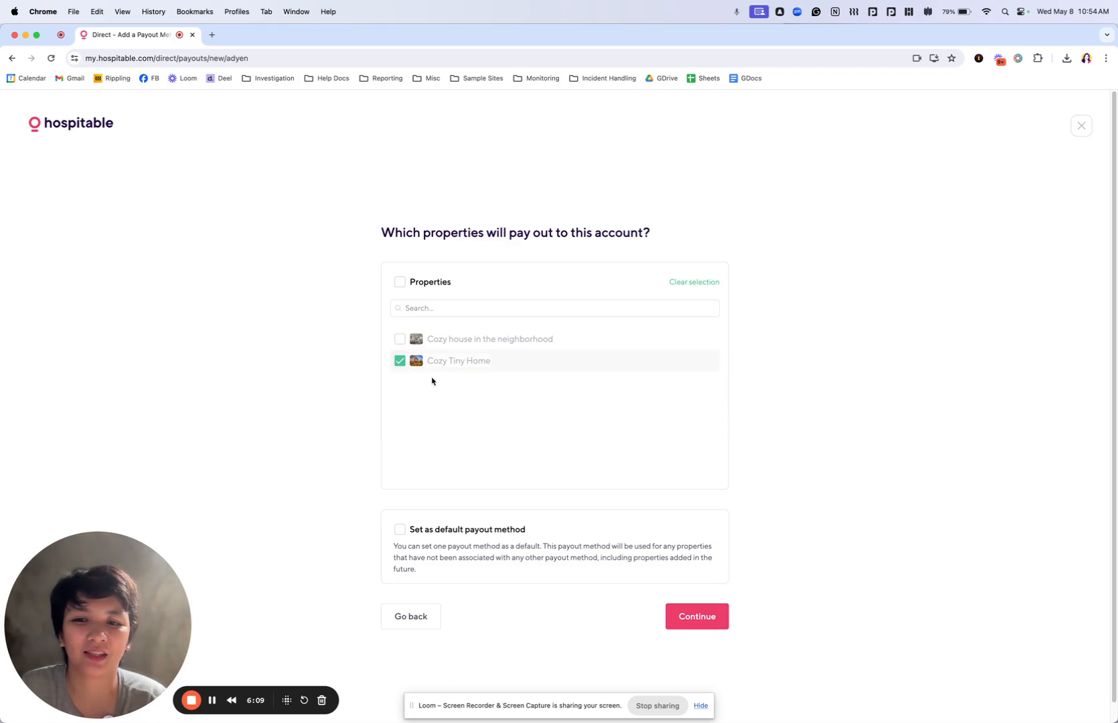
click(696, 618)
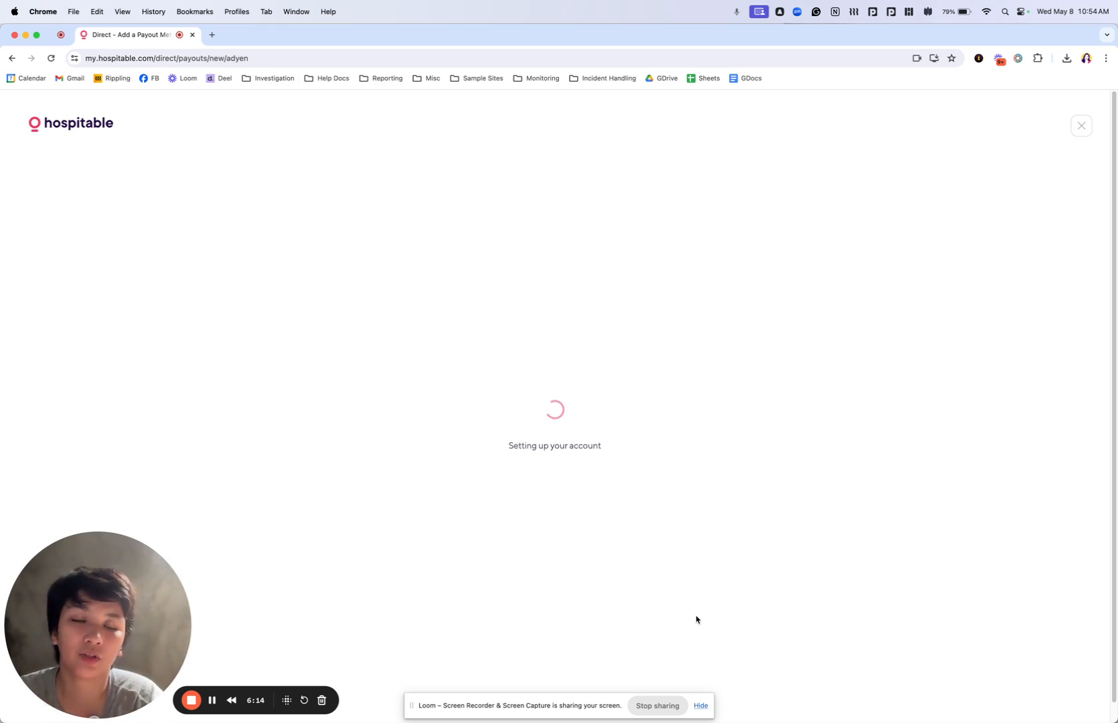
Open the new payout method's verification, review the company's name, structure and registration sections, and go back to the overview
click(672, 477)
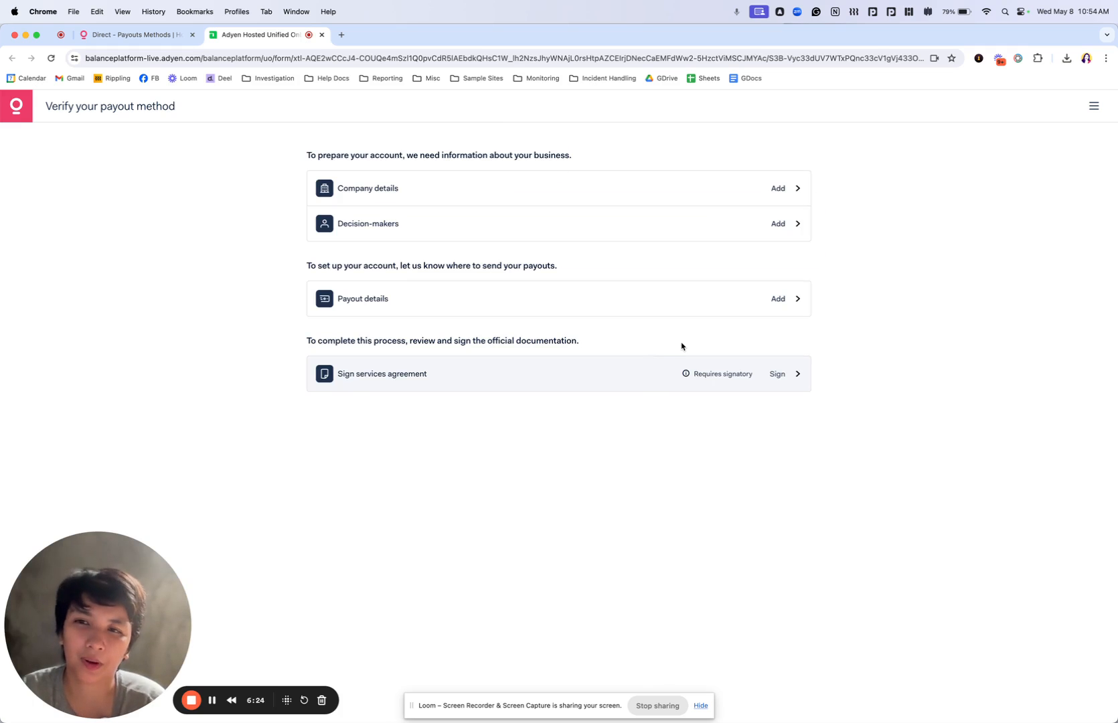
click(640, 200)
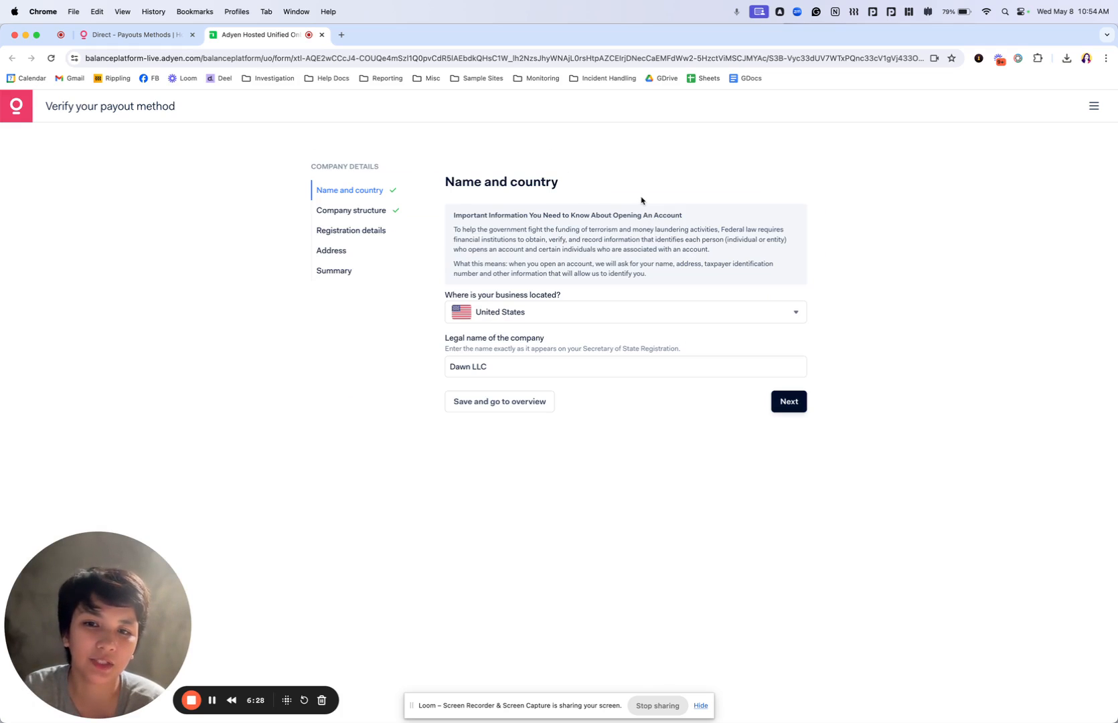
click(356, 213)
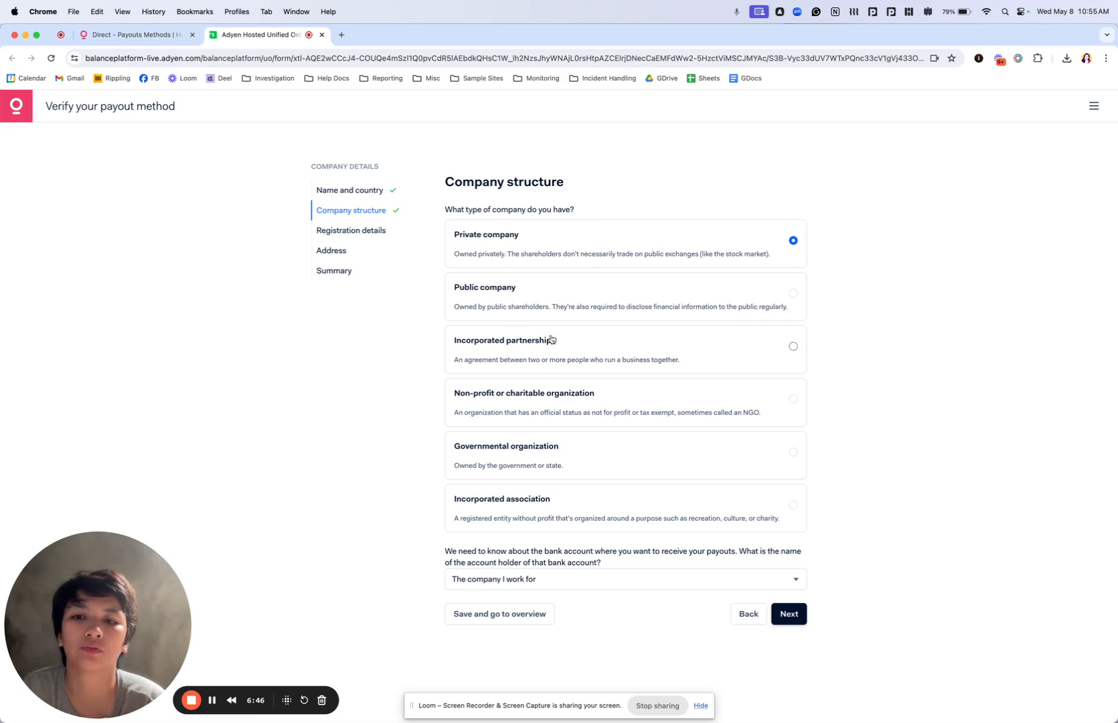
click(374, 236)
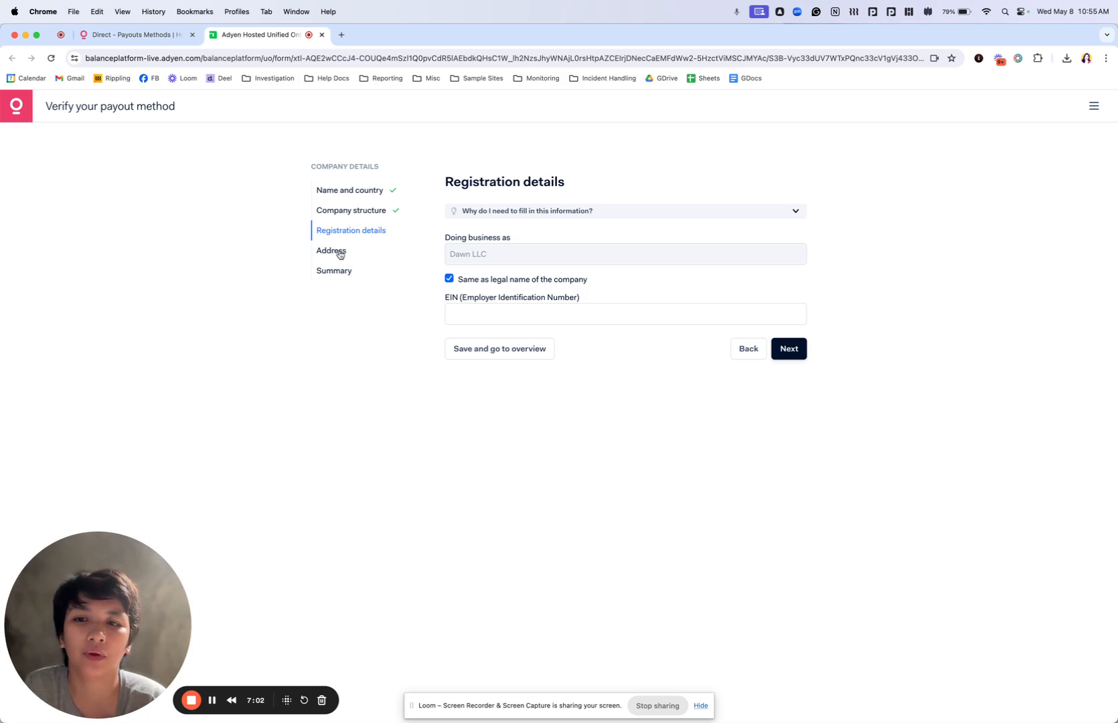
click(483, 352)
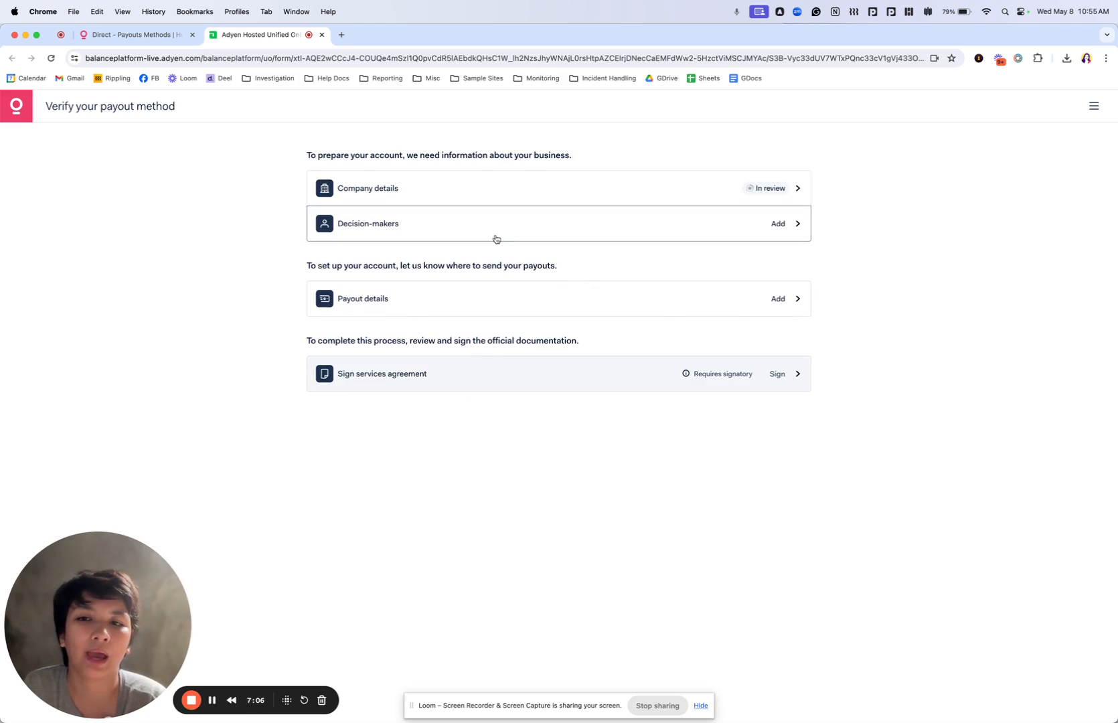
Review the decision-maker requirements, including the rule on owners, and open the form for adding a decision-maker
click(496, 238)
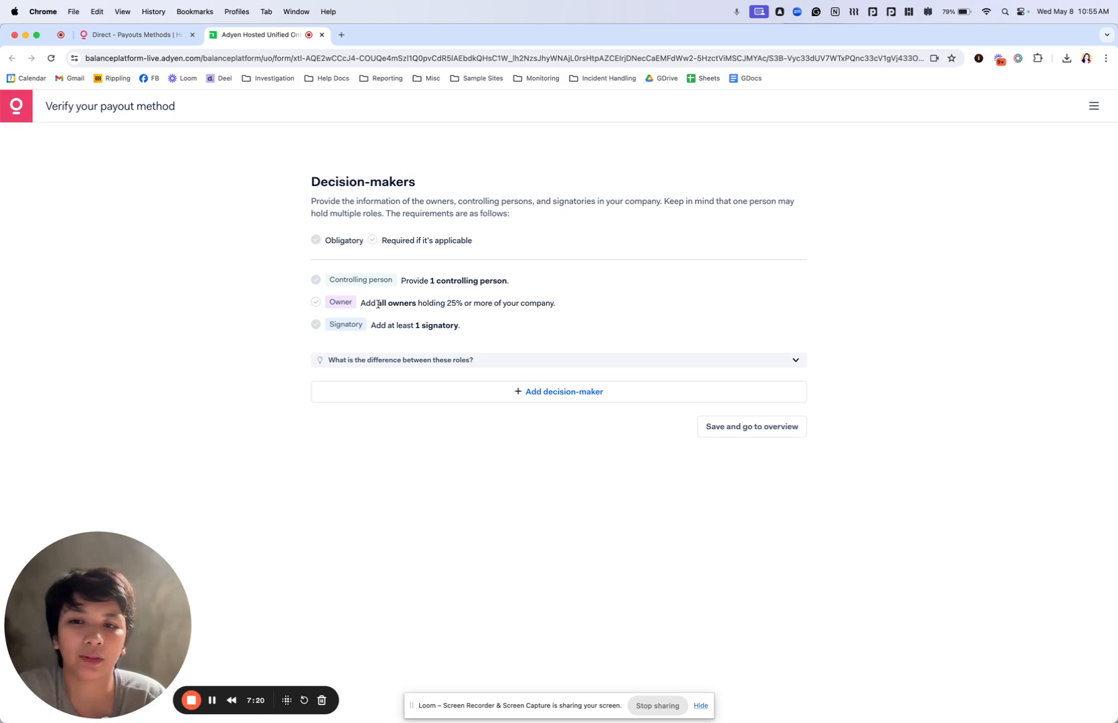
drag(379, 303, 464, 303)
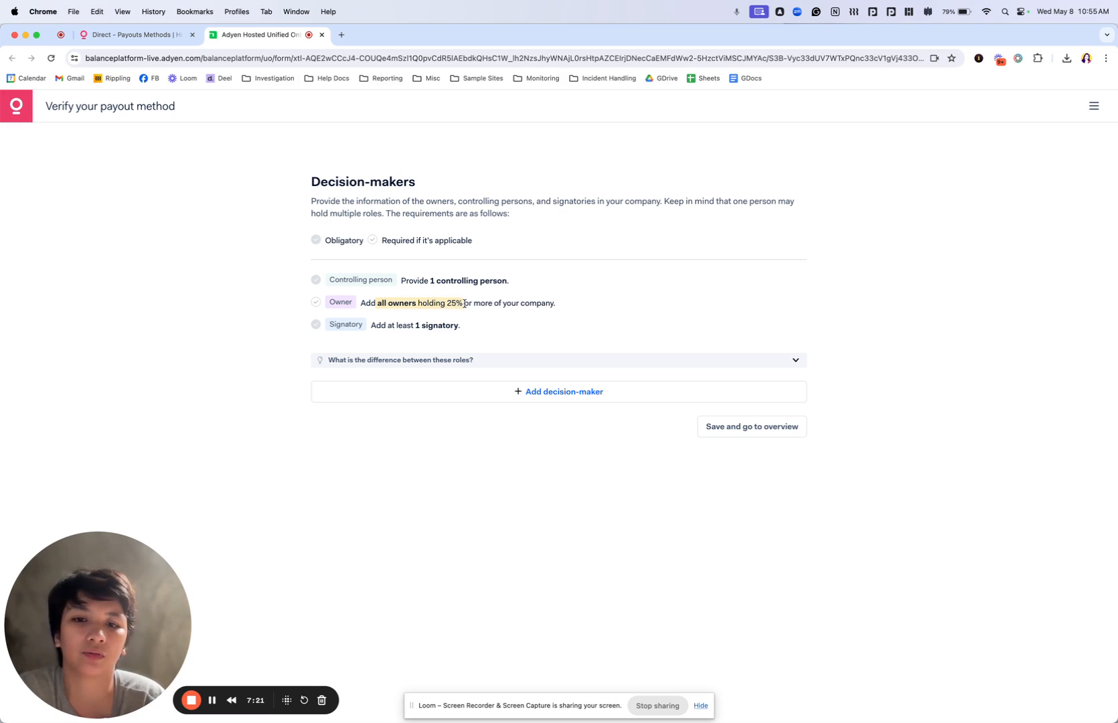
click(568, 394)
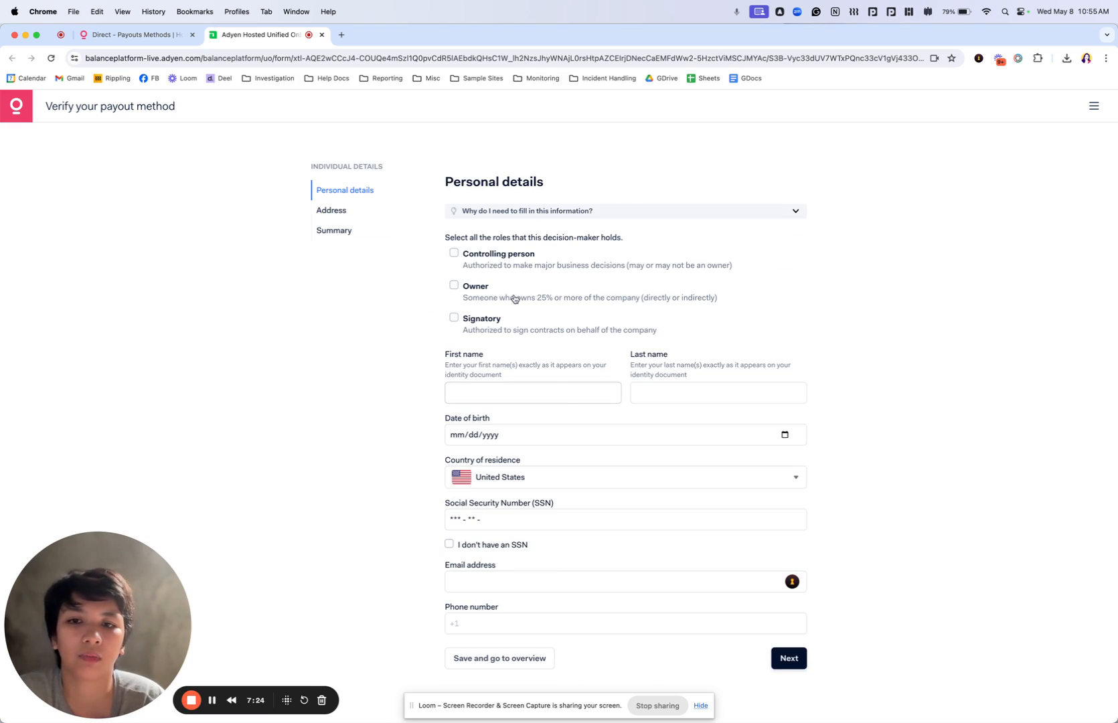
Try the Controlling person, Owner and Signatory roles in different combinations to compare their required fields, and clear all three
click(459, 256)
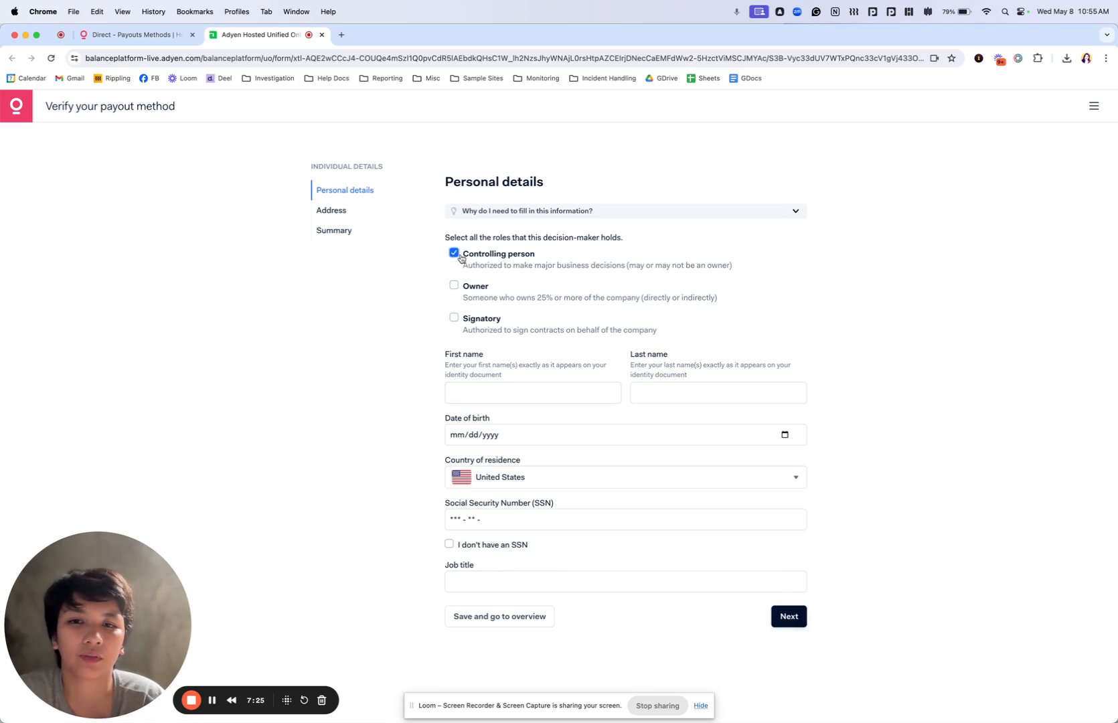
click(454, 318)
click(450, 287)
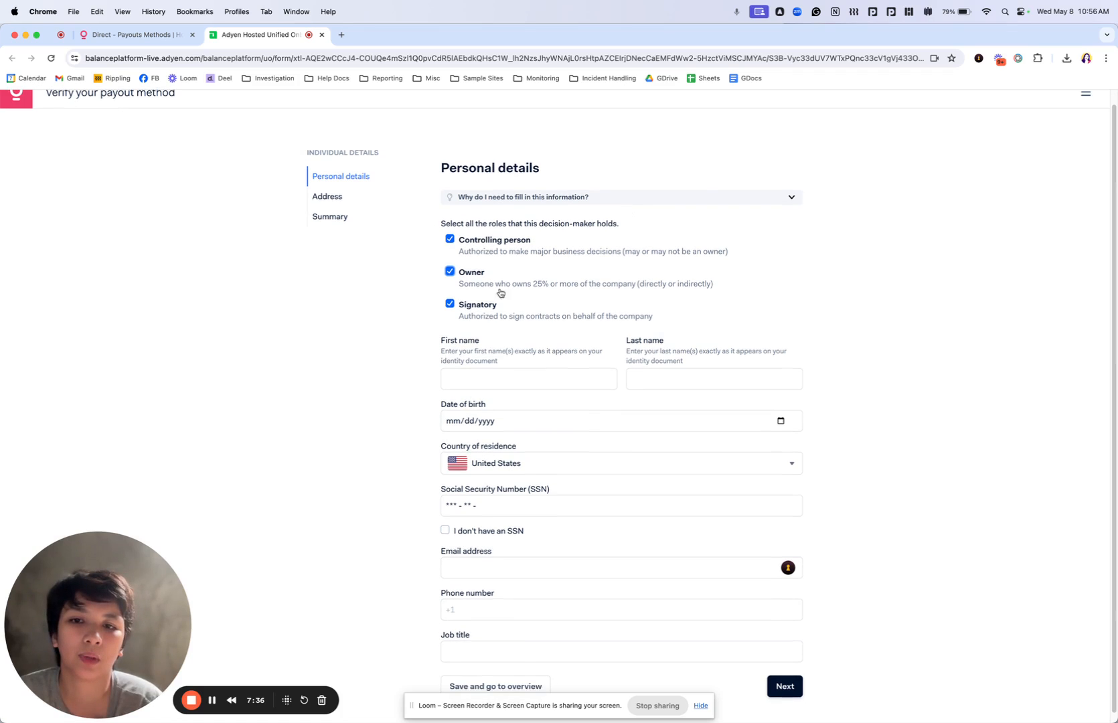
click(450, 317)
click(458, 255)
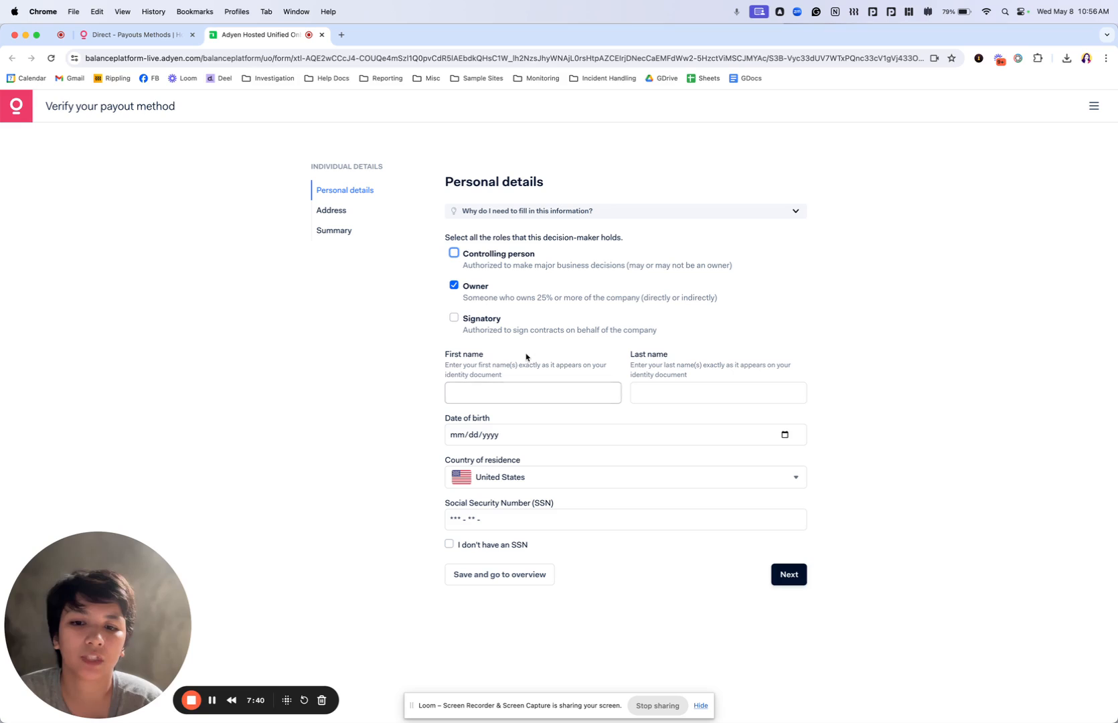
click(454, 285)
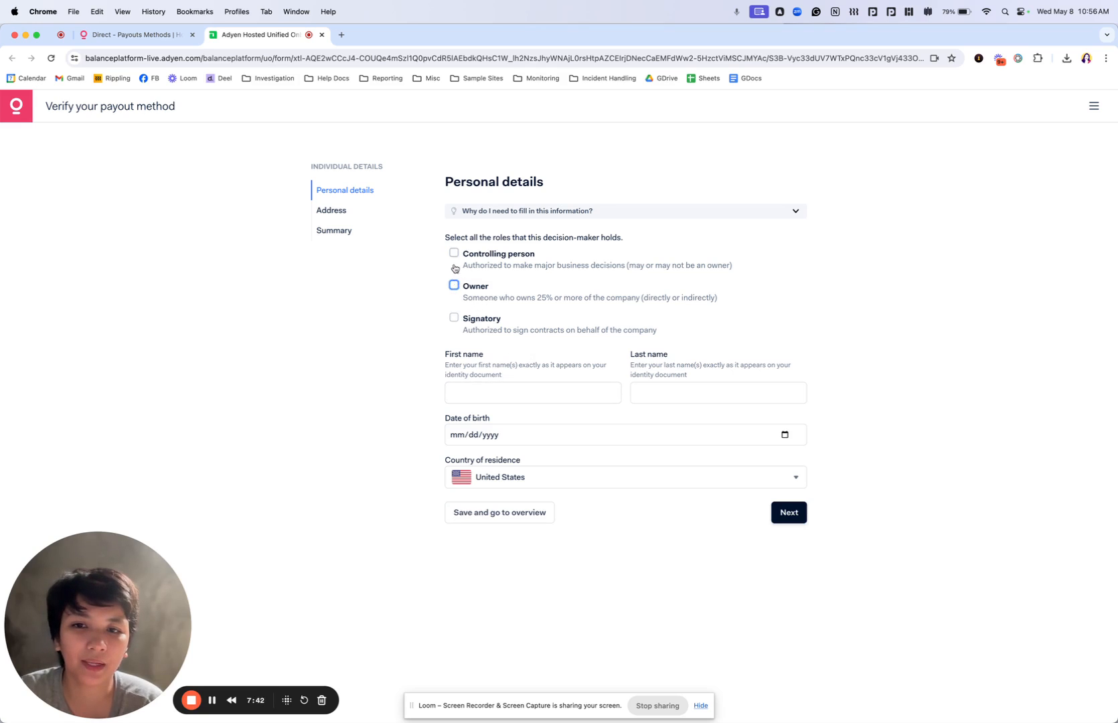
click(454, 253)
click(455, 285)
click(454, 318)
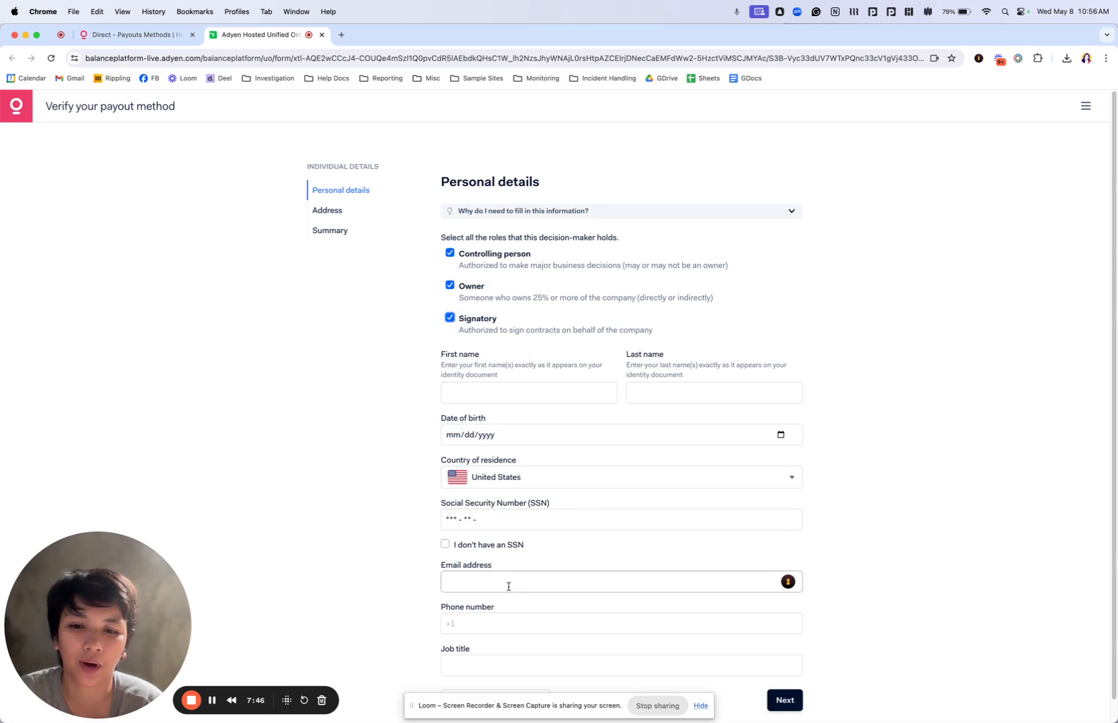
click(450, 317)
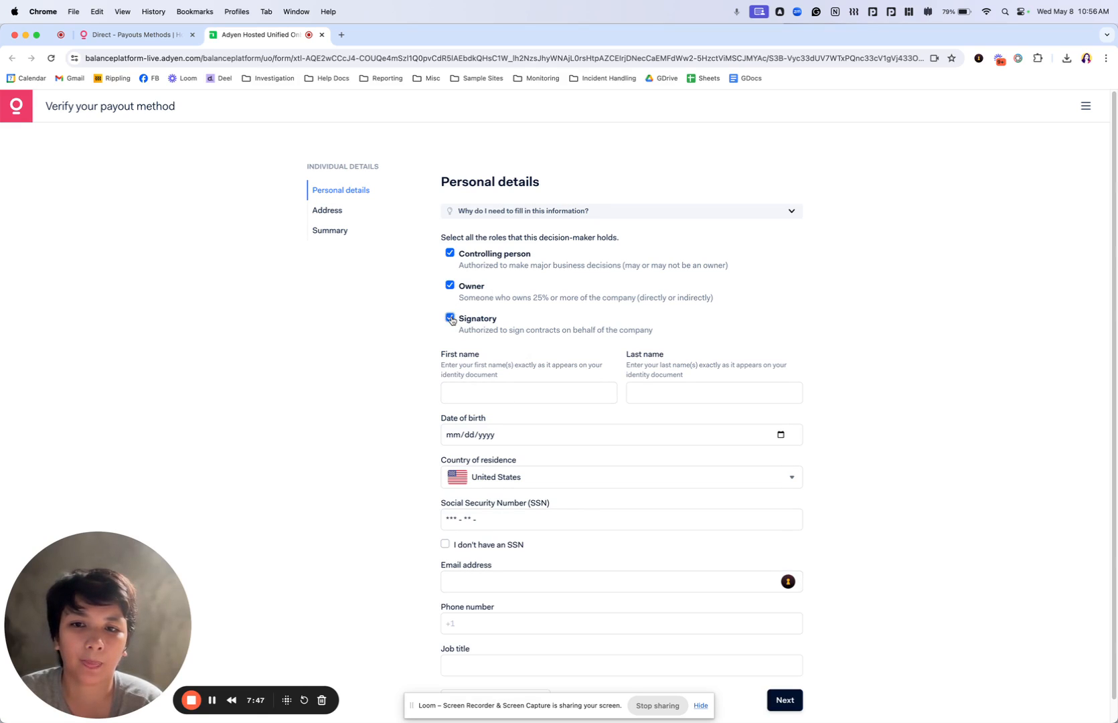
click(454, 254)
click(454, 286)
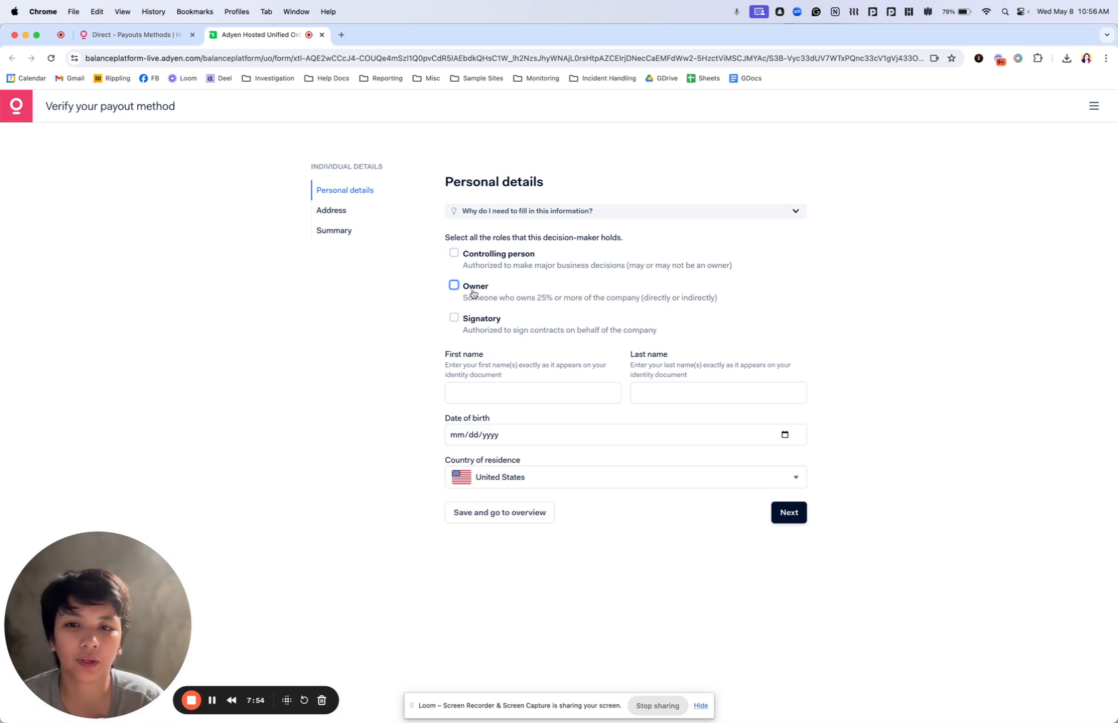
Leave the decision-maker's personal details blank and return to the verification overview
click(481, 391)
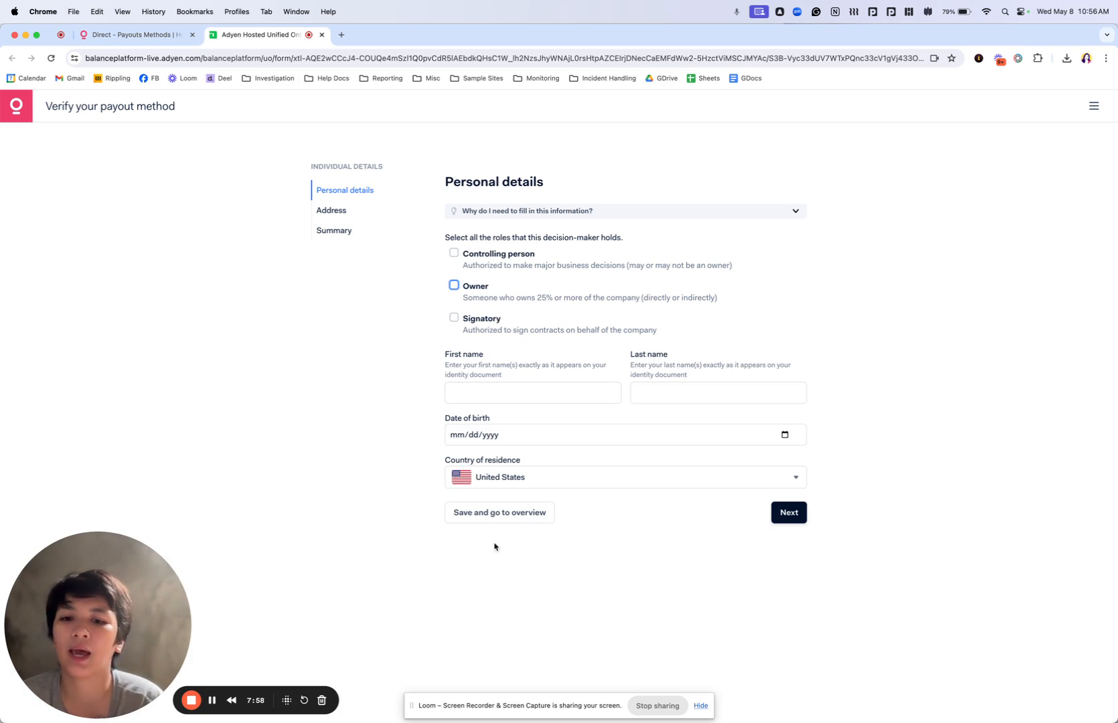
click(484, 519)
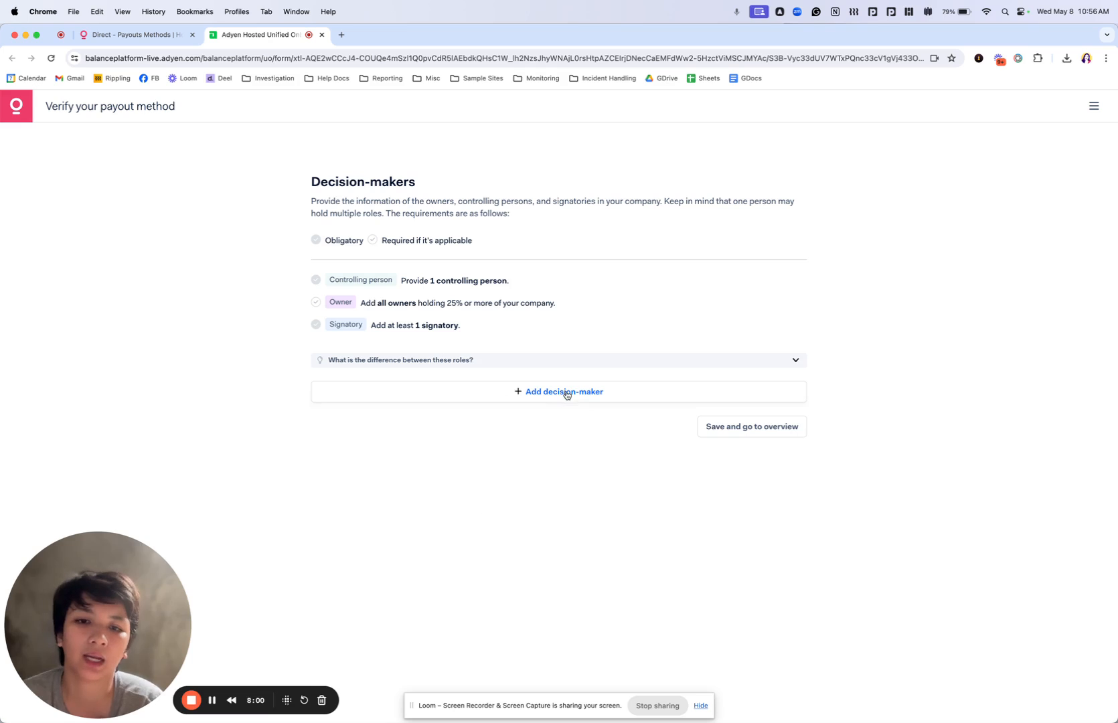
click(724, 433)
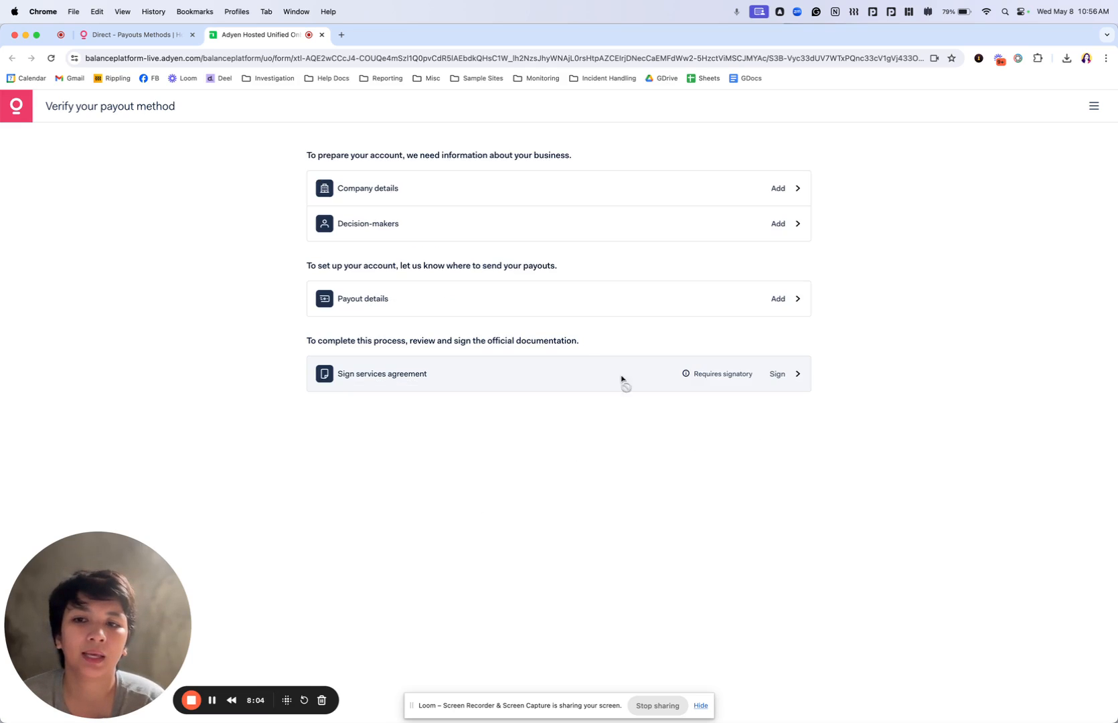
Review the company payout account's verification methods, and close the verification page to check the statuses of the payout methods
click(481, 310)
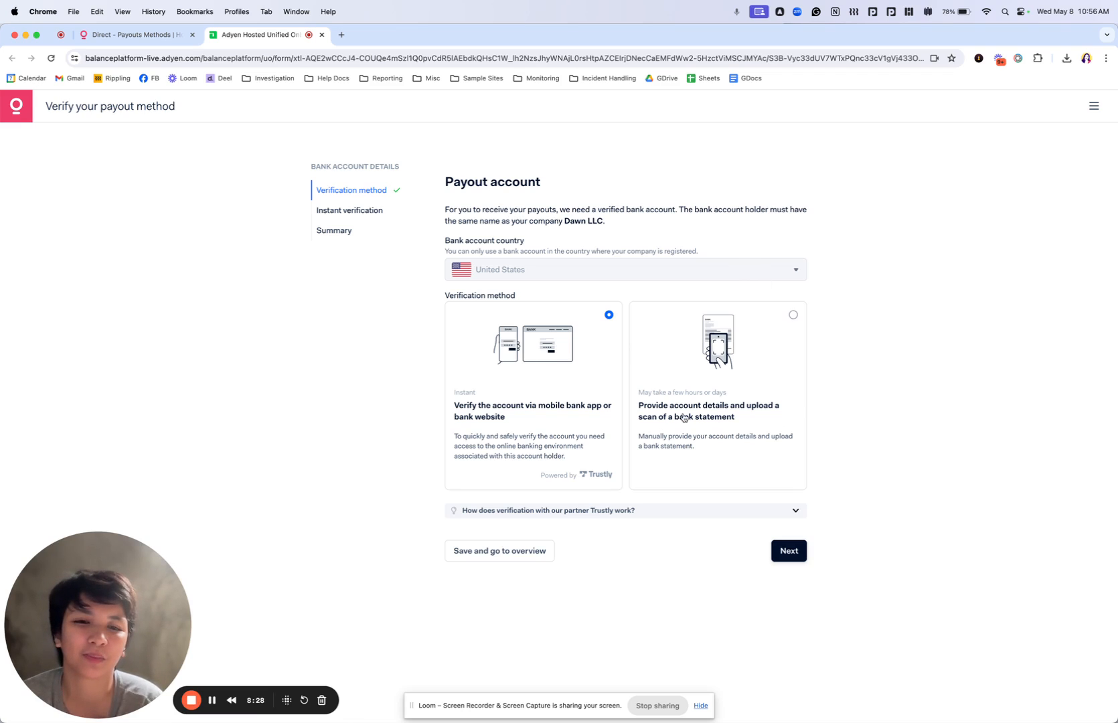
click(456, 560)
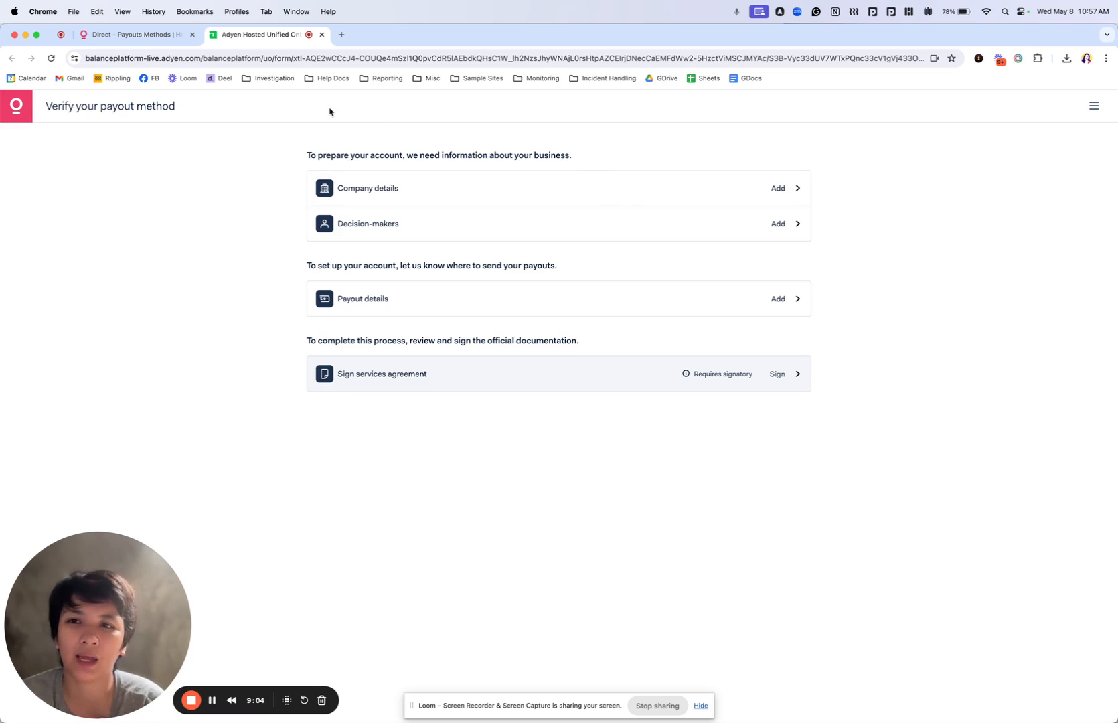
click(323, 35)
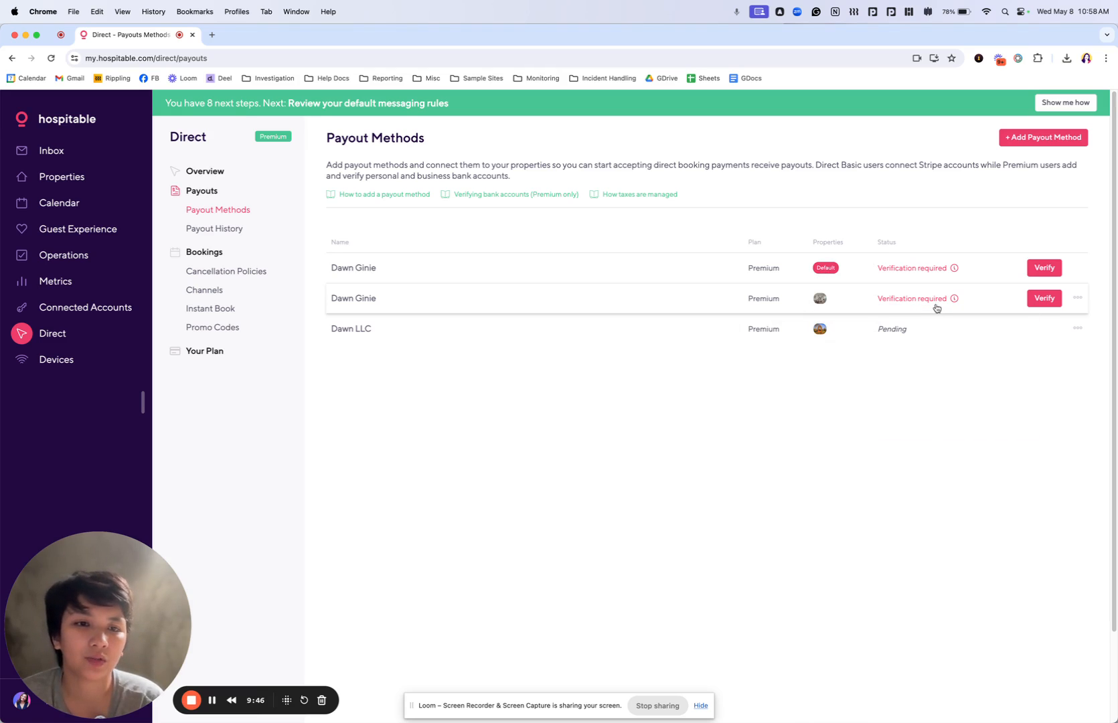
mouse_move(927, 303)
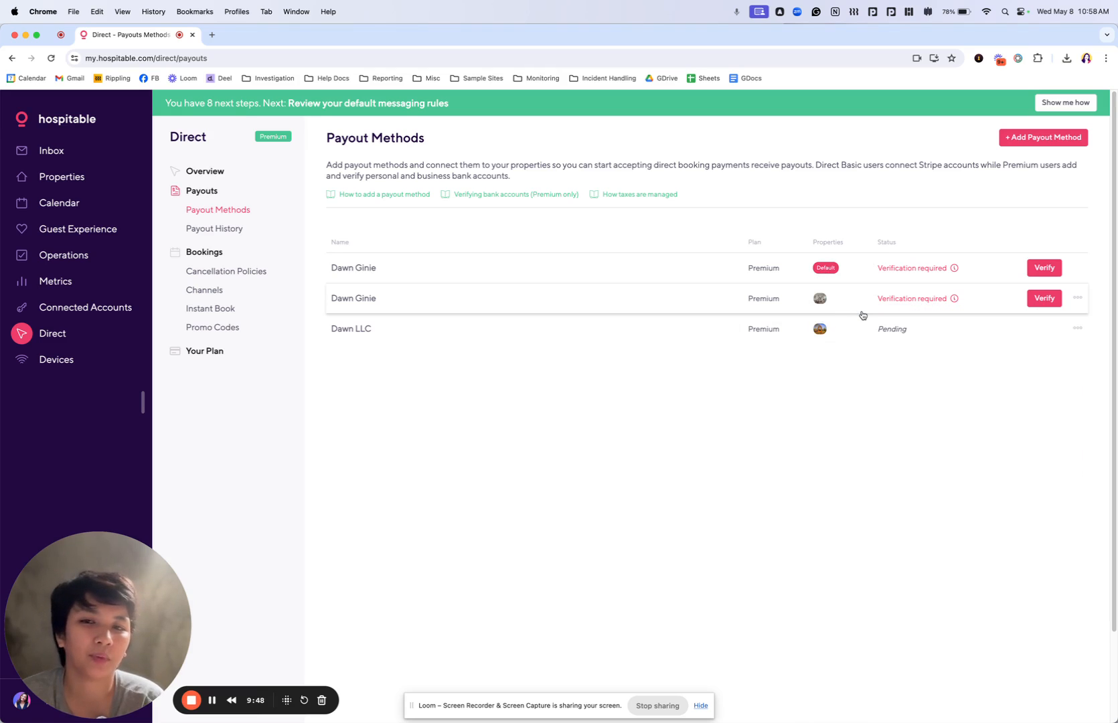